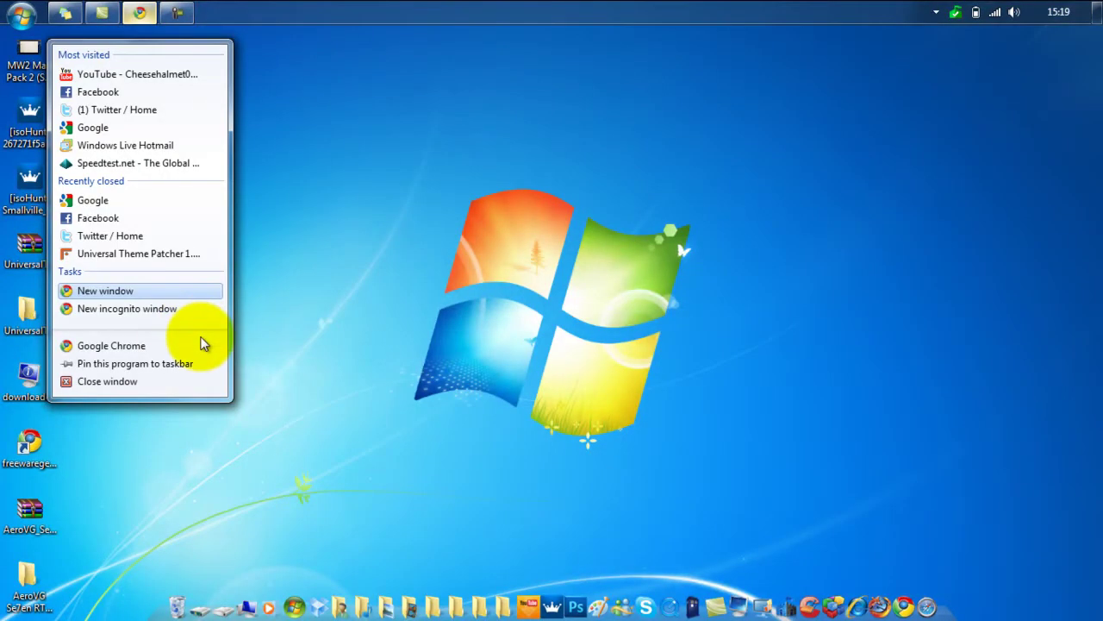
Step: Close the Google Chrome window from its taskbar button's jump list
{"action": "left_click", "coordinate": [185, 384]}
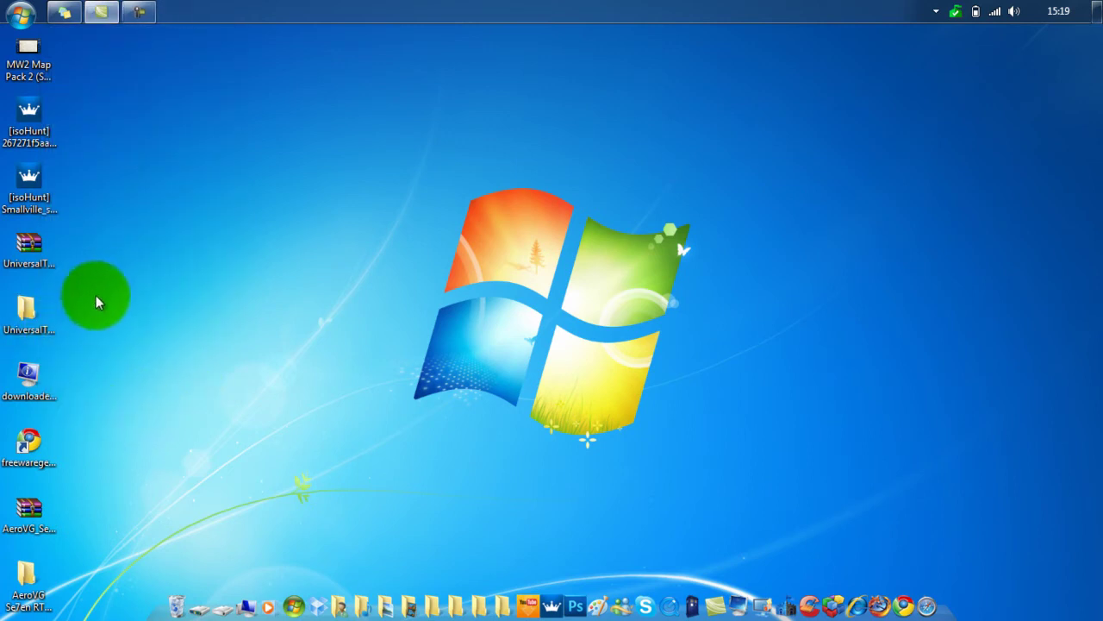
Step: Select the six leftover theme-patcher and AeroVG icons and delete them to the Recycle Bin
{"action": "left_click_drag", "start_coordinate": [89, 244], "coordinate": [12, 593]}
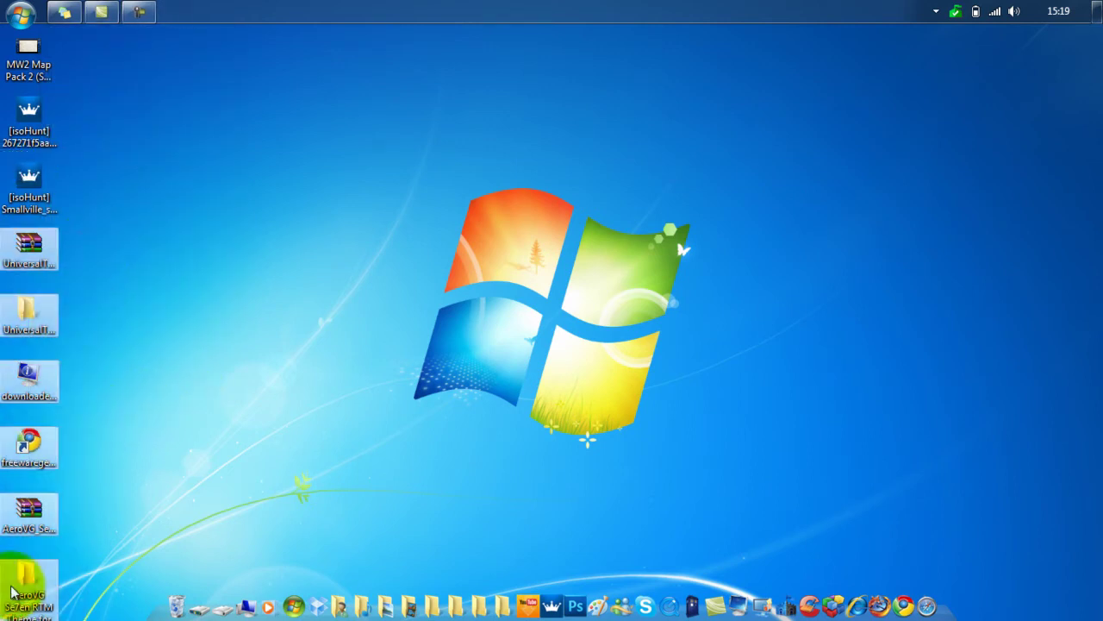
{"action": "right_click", "coordinate": [12, 593]}
{"action": "left_click", "coordinate": [36, 530]}
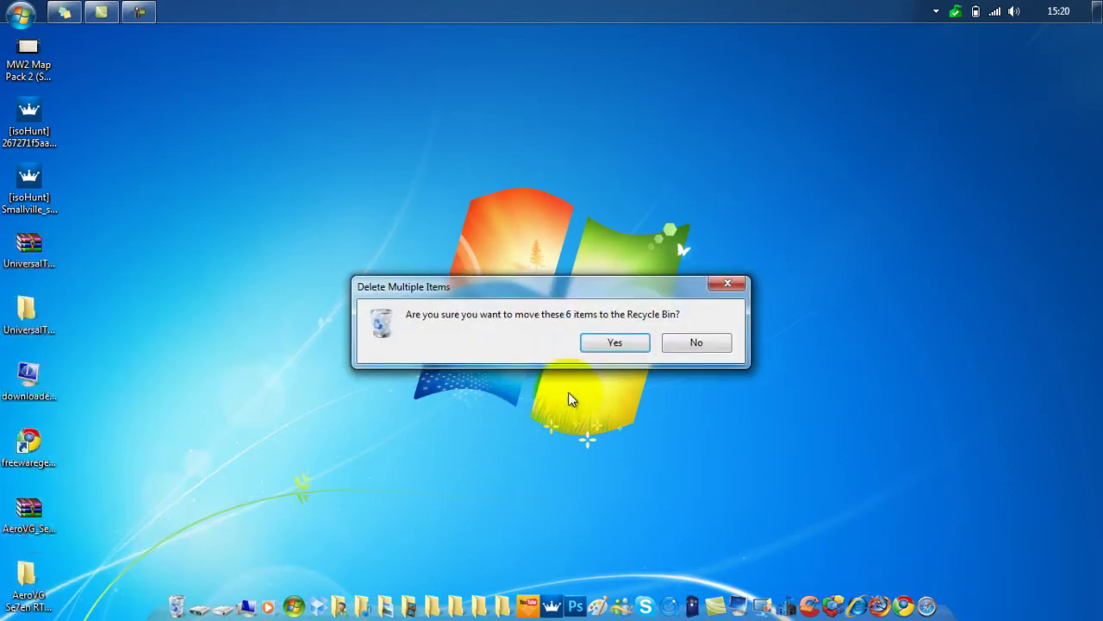
{"action": "left_click", "coordinate": [625, 352]}
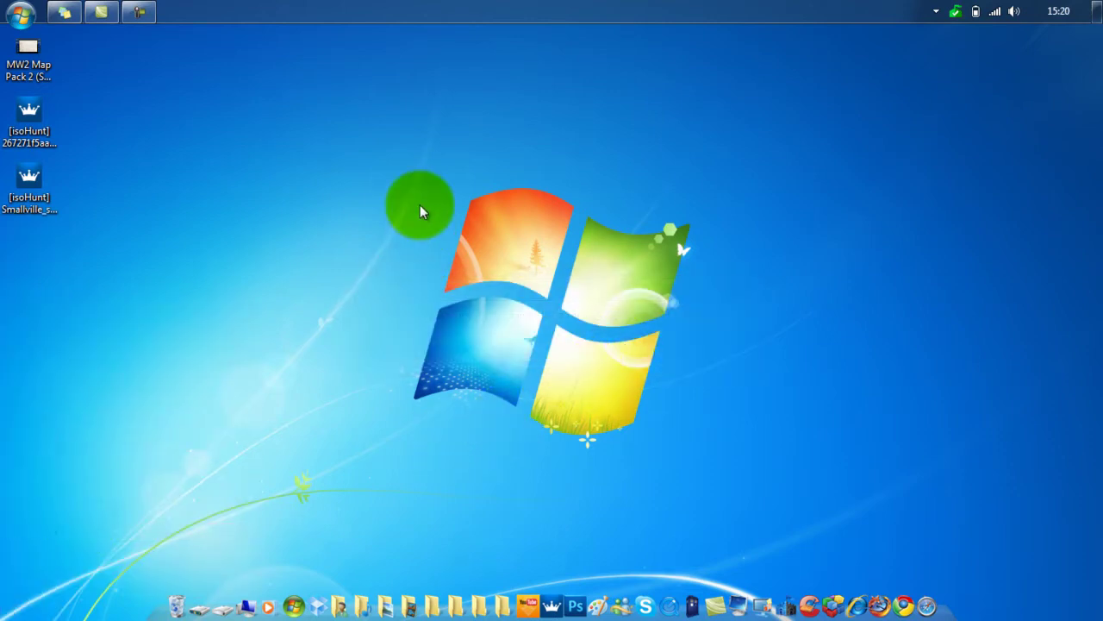
{"action": "left_click_drag", "start_coordinate": [467, 260], "coordinate": [719, 431]}
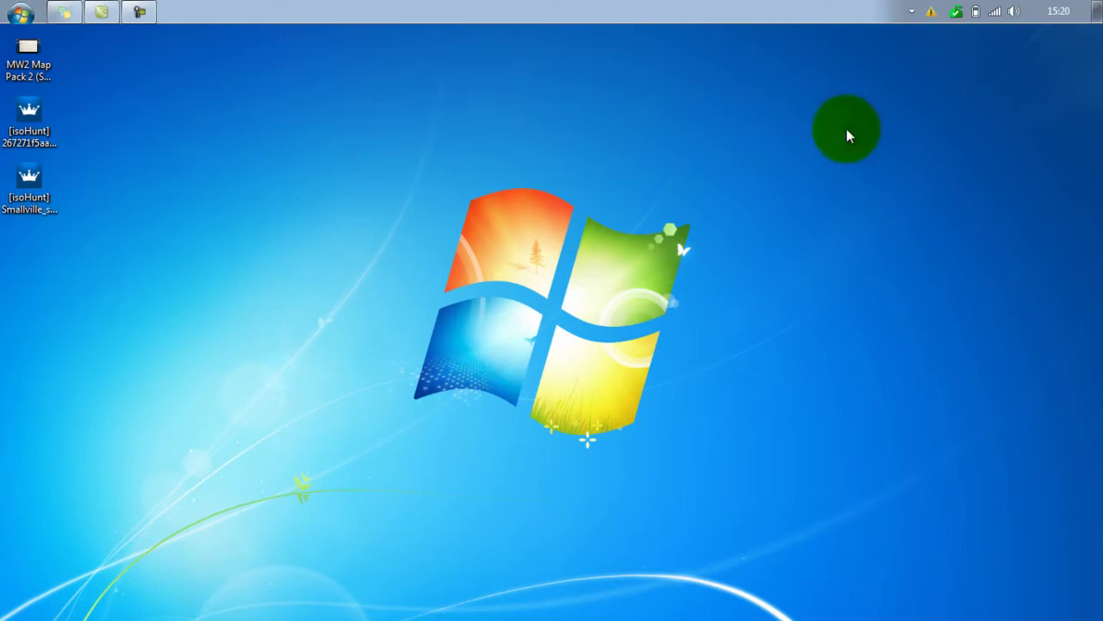
Step: Maximize Chrome and open the Universal Theme Patcher page from Other bookmarks
{"action": "left_click", "coordinate": [931, 46]}
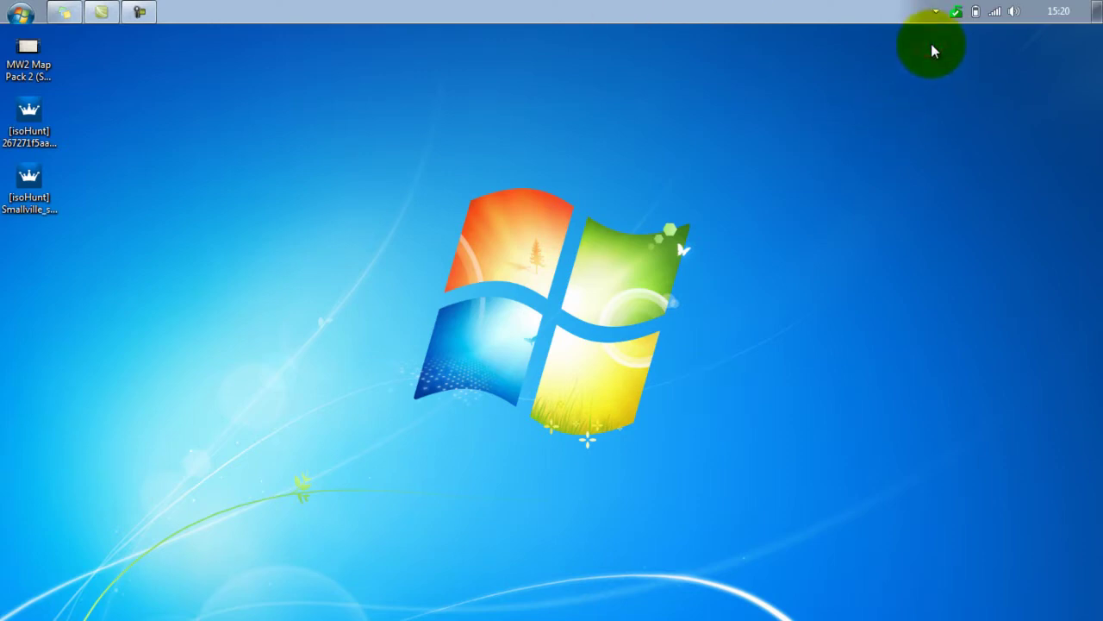
{"action": "left_click_drag", "start_coordinate": [393, 163], "coordinate": [714, 441]}
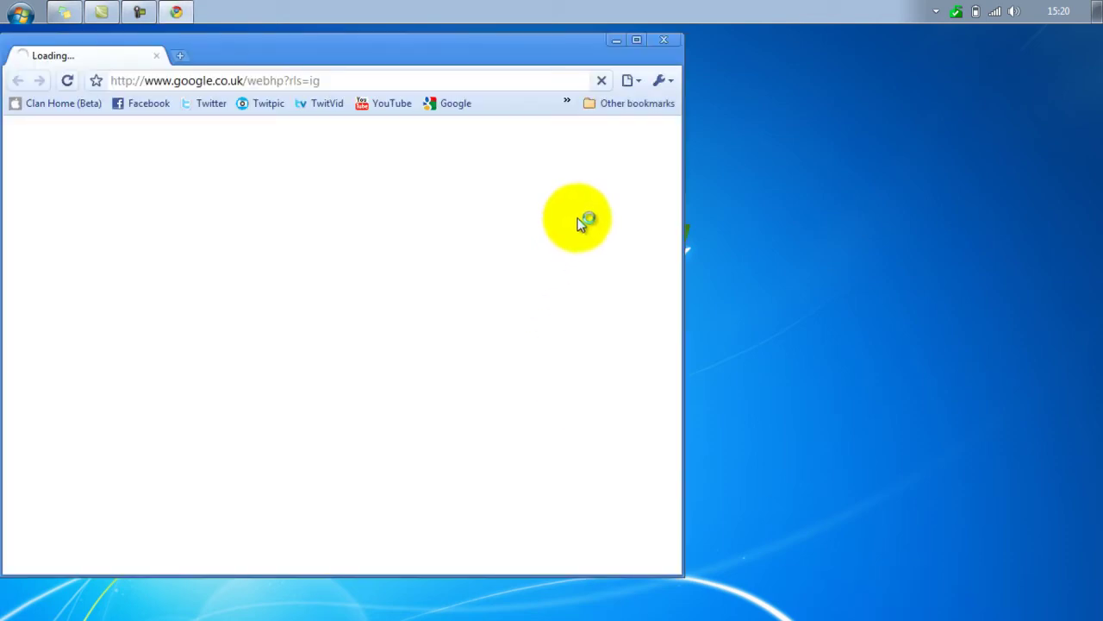
{"action": "left_click", "coordinate": [635, 41]}
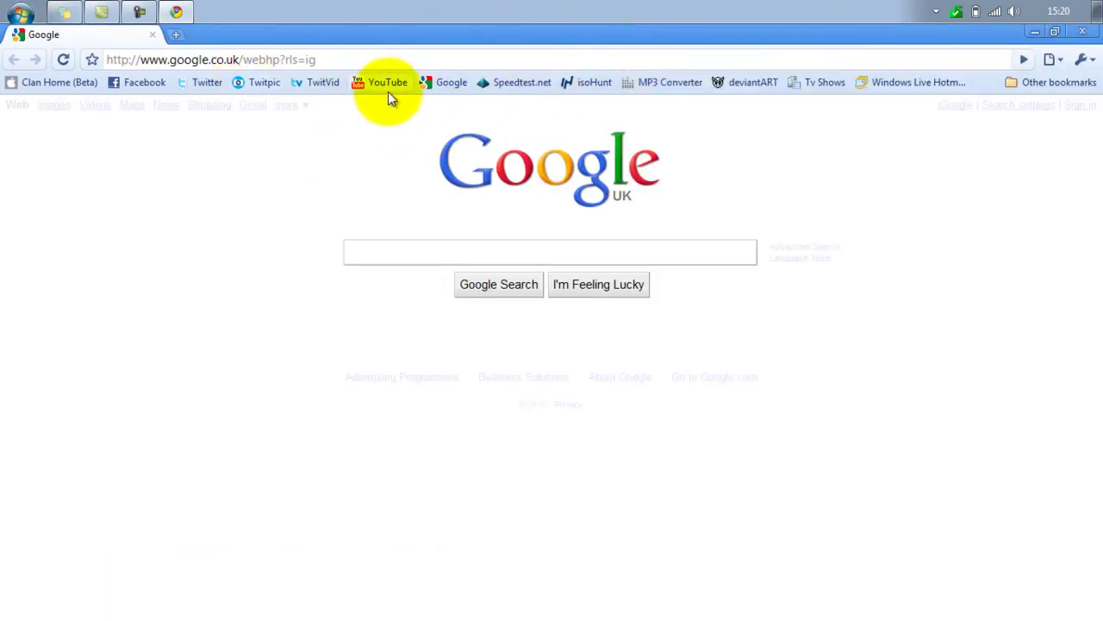
{"action": "left_click", "coordinate": [1073, 84]}
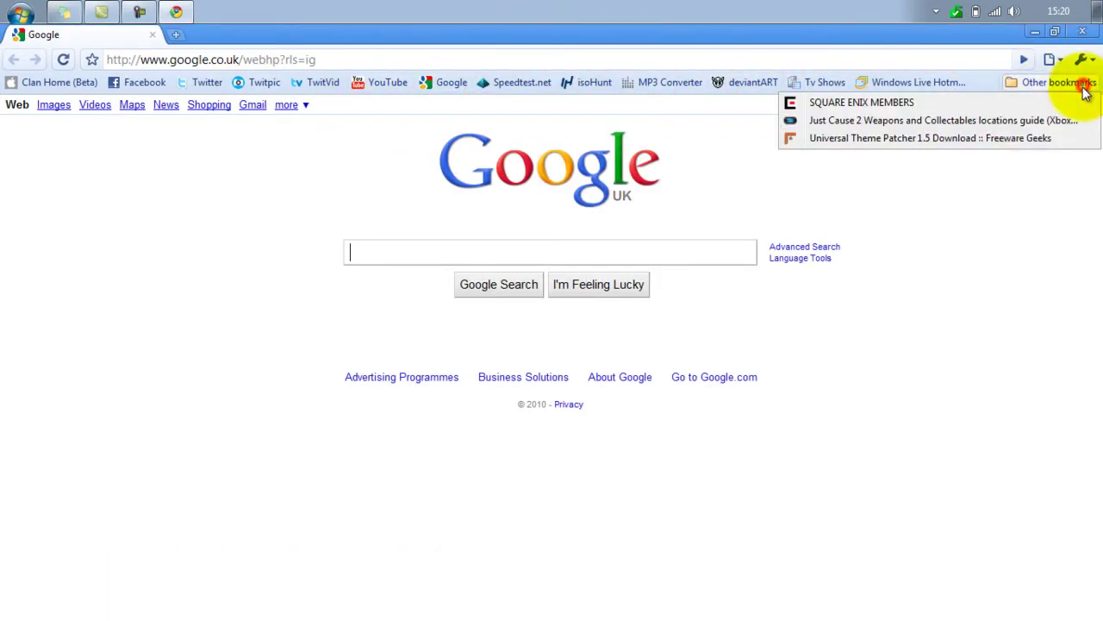
{"action": "left_click", "coordinate": [962, 141]}
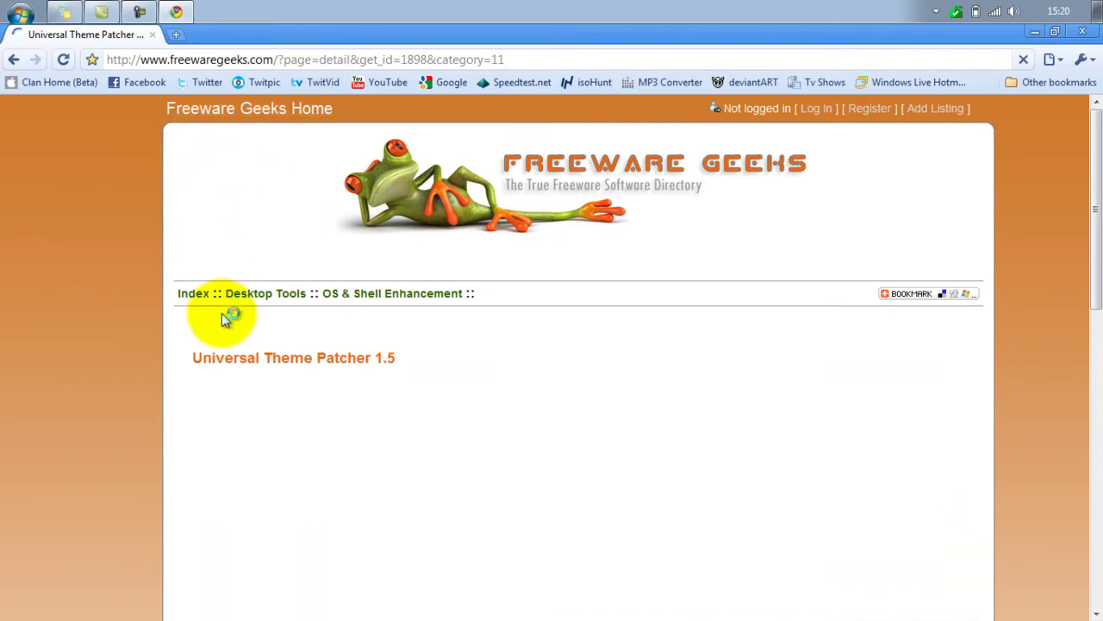
Step: Download the Universal Theme Patcher 1.5 zip, dismiss the downloads bar and minimize Chrome
{"action": "scroll", "coordinate": [119, 244], "scroll_direction": "down", "scroll_amount": 8}
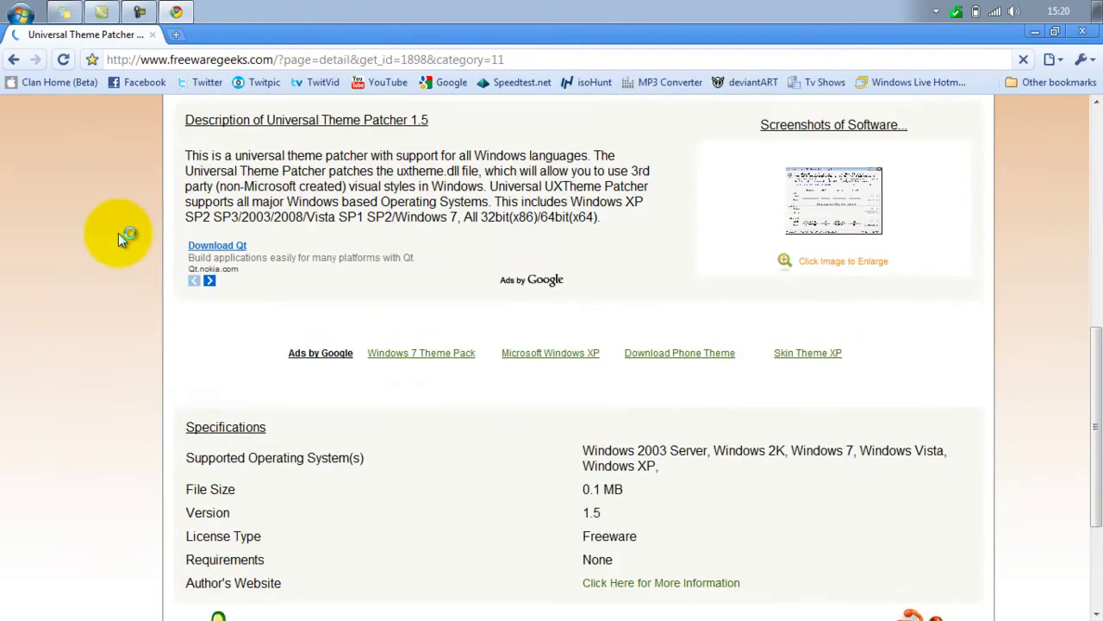
{"action": "left_click", "coordinate": [323, 479]}
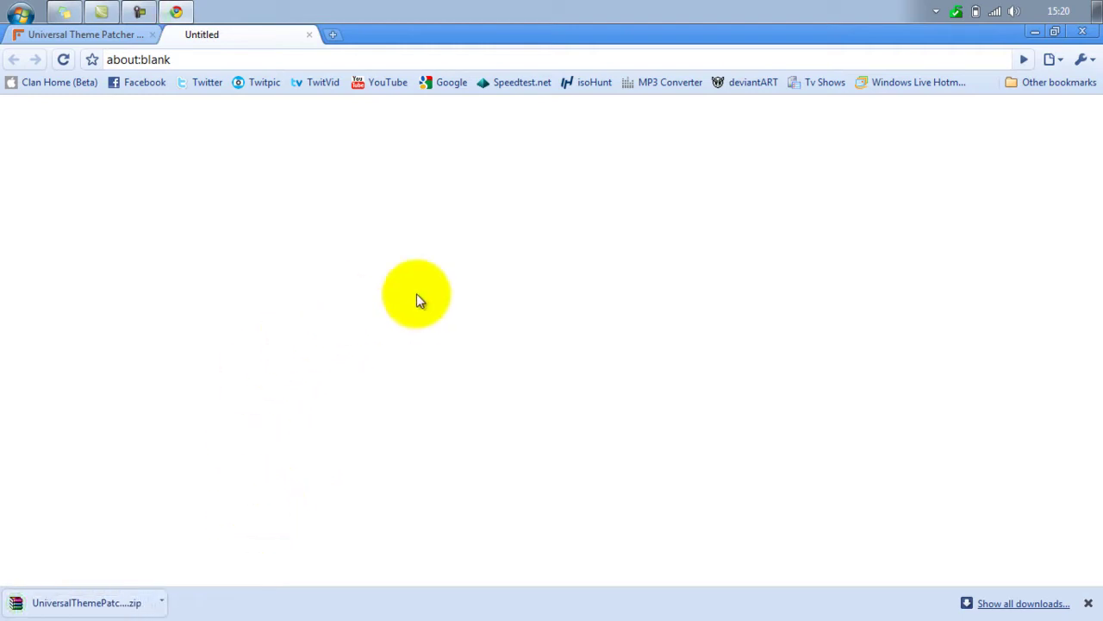
{"action": "left_click", "coordinate": [1088, 603]}
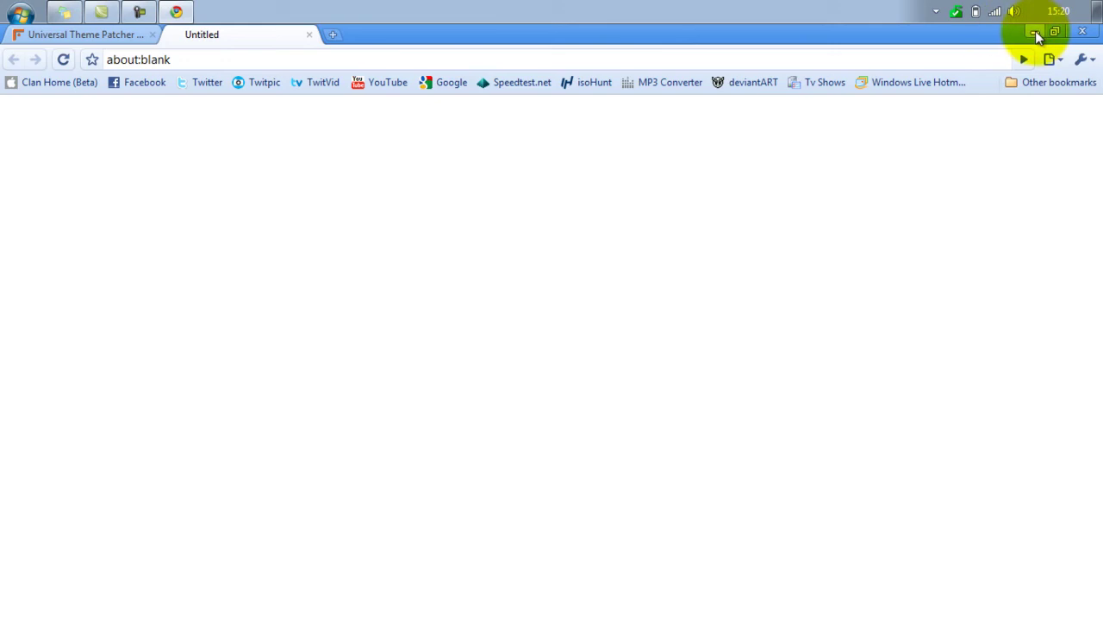
{"action": "left_click", "coordinate": [1036, 30]}
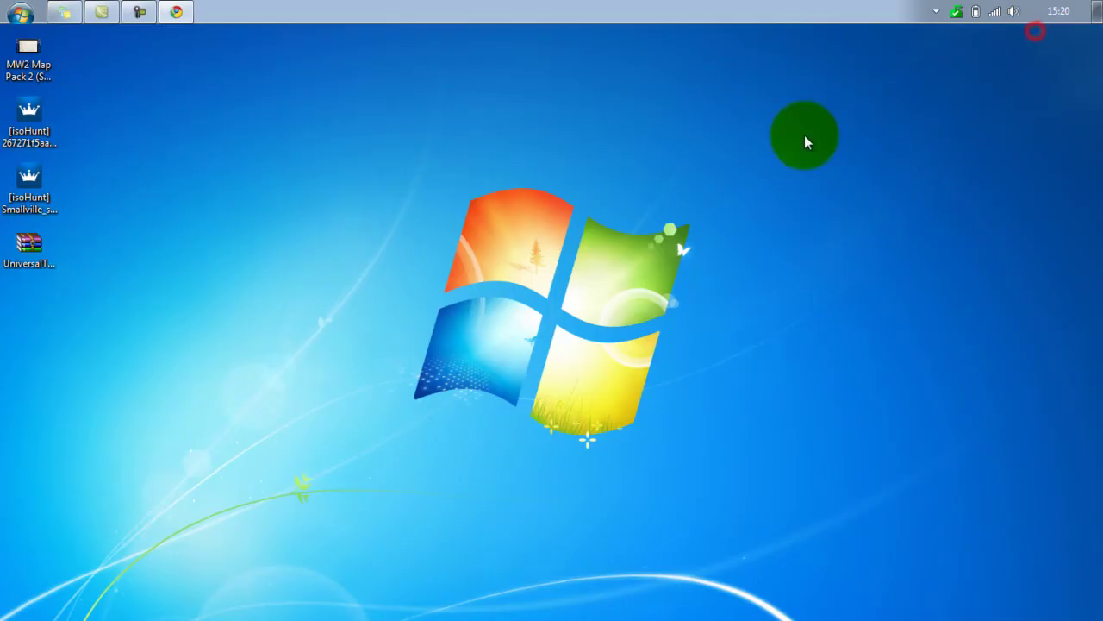
Step: Extract the patcher zip onto the desktop and open the extracted folder
{"action": "left_click", "coordinate": [29, 252]}
{"action": "right_click", "coordinate": [26, 249]}
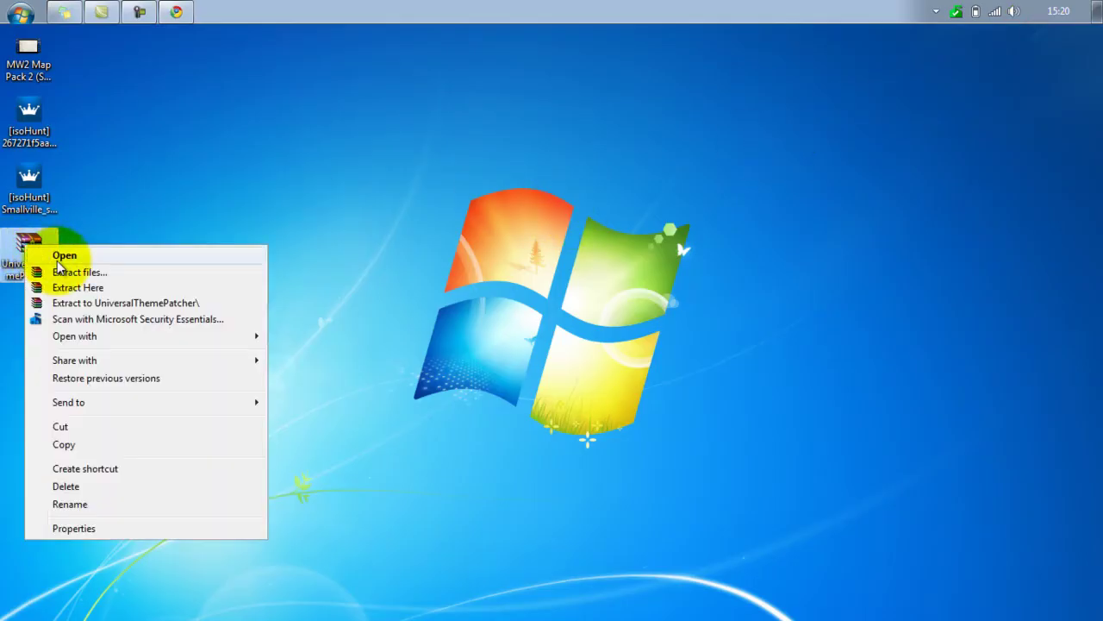
{"action": "left_click", "coordinate": [79, 288]}
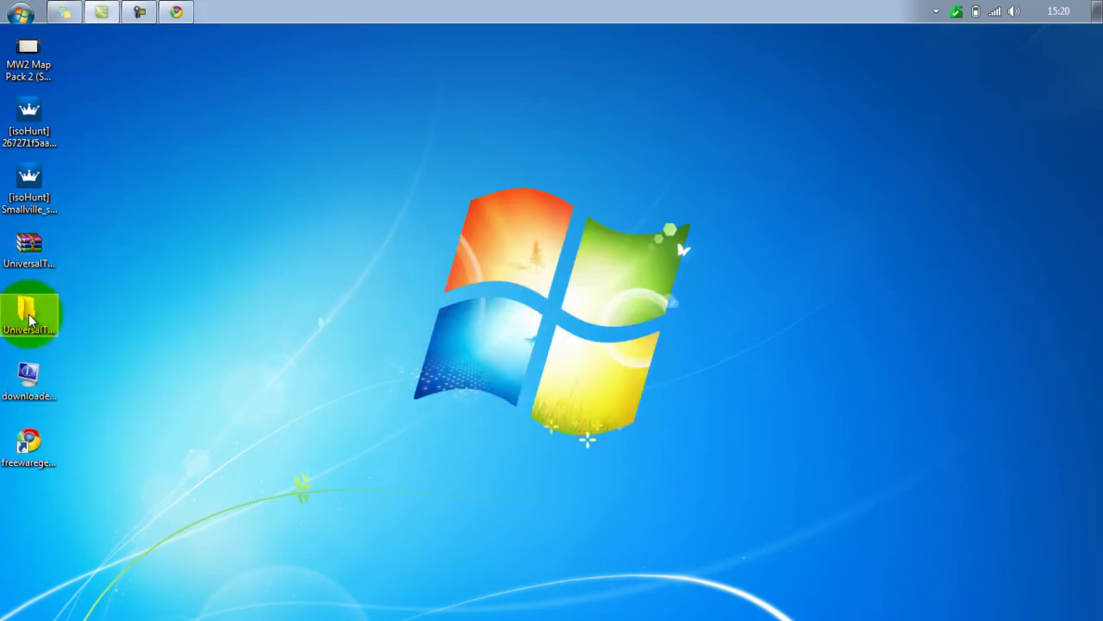
{"action": "double_click", "coordinate": [28, 319]}
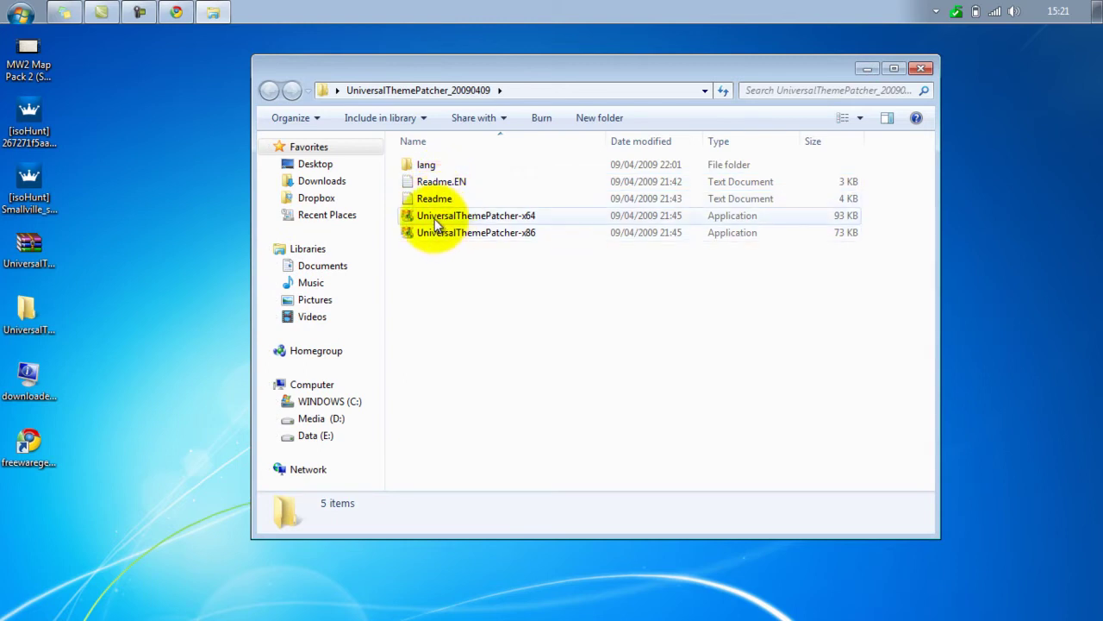
Step: Run UniversalThemePatcher-x64 in English, confirm themeservice, themeui and uxtheme are already patched, then close
{"action": "left_click", "coordinate": [481, 220]}
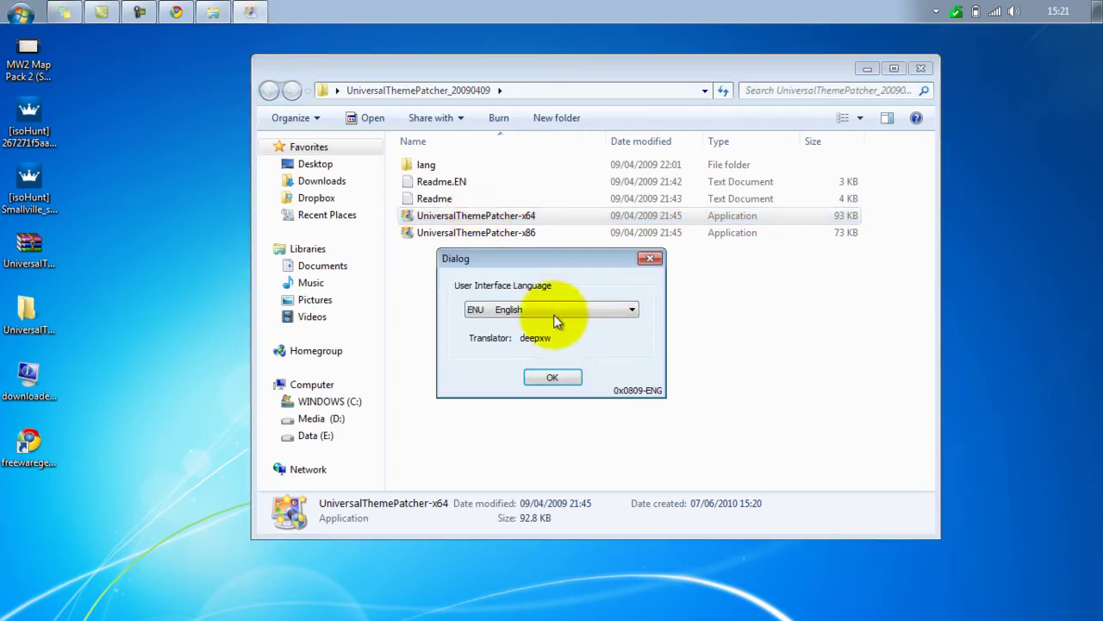
{"action": "left_click", "coordinate": [554, 377]}
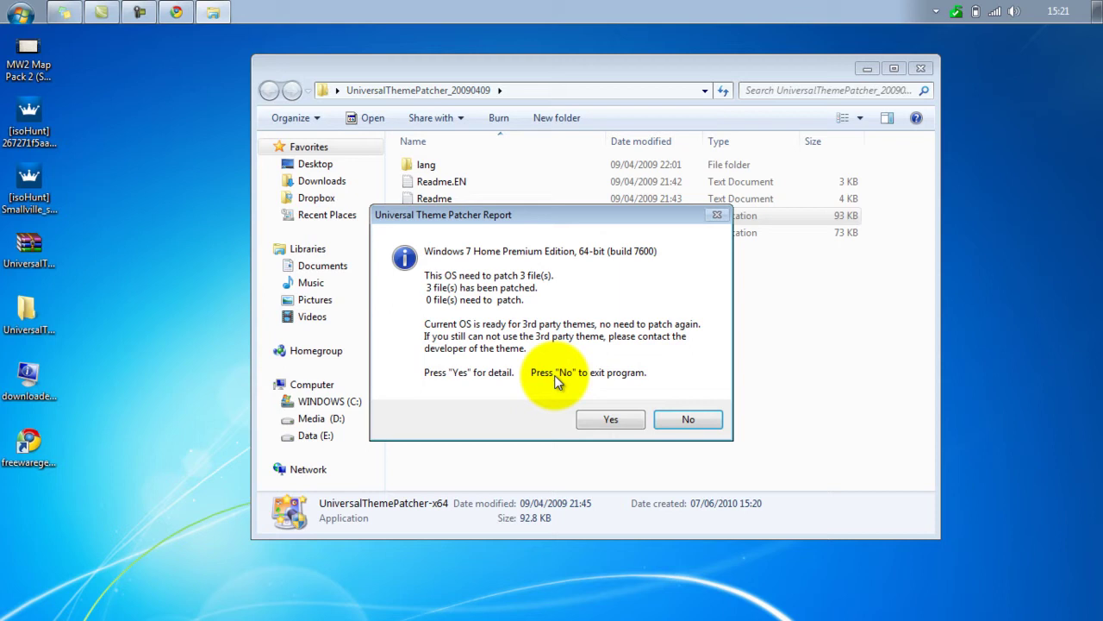
{"action": "left_click", "coordinate": [615, 415]}
{"action": "left_click", "coordinate": [732, 303]}
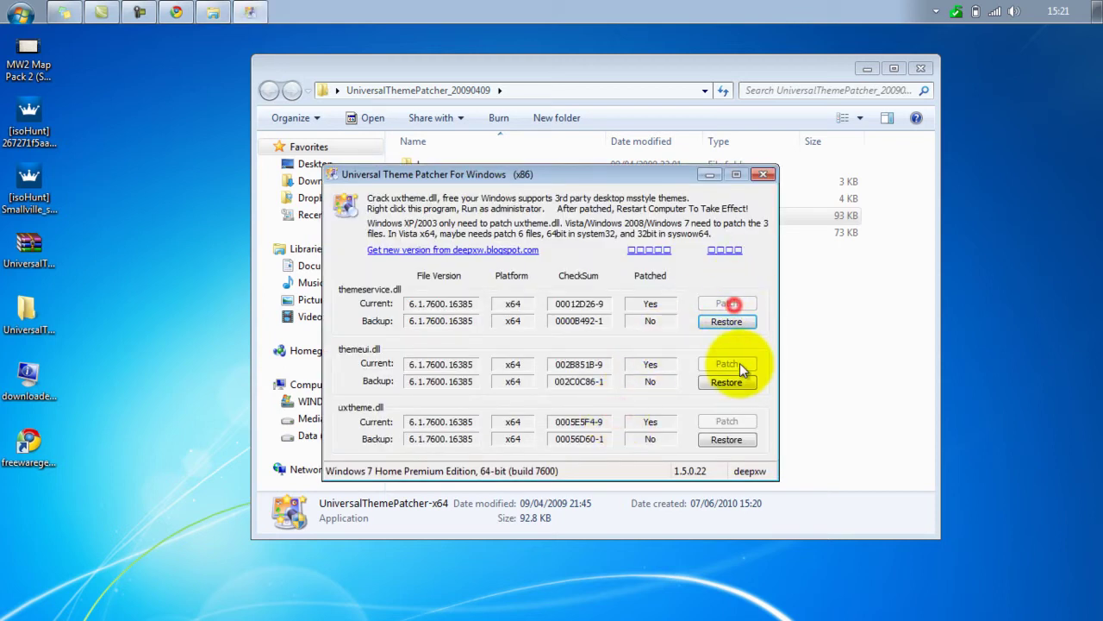
{"action": "left_click", "coordinate": [739, 364]}
{"action": "left_click", "coordinate": [728, 420]}
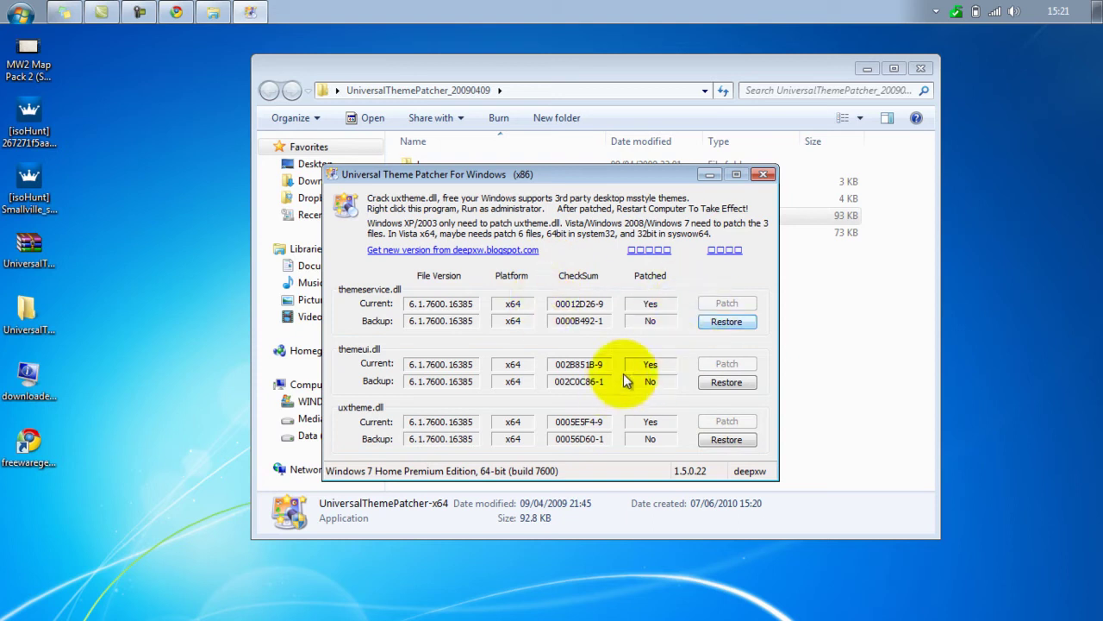
{"action": "left_click", "coordinate": [763, 176]}
{"action": "left_click", "coordinate": [920, 68]}
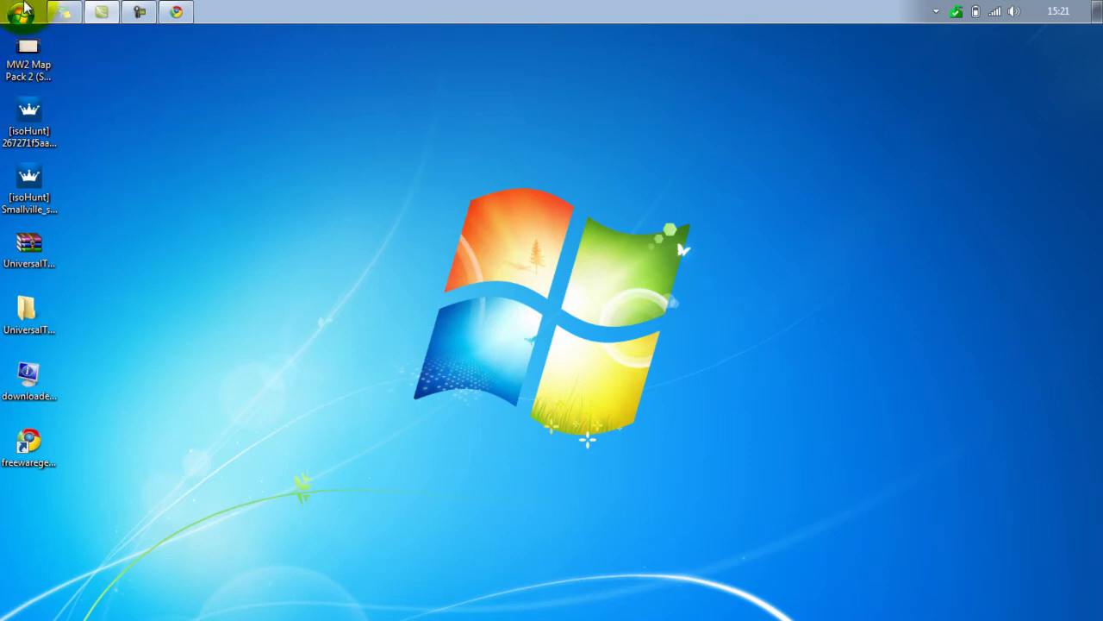
Step: Restore Chrome and search deviantART for 'windows 7 themes'
{"action": "left_click", "coordinate": [176, 13]}
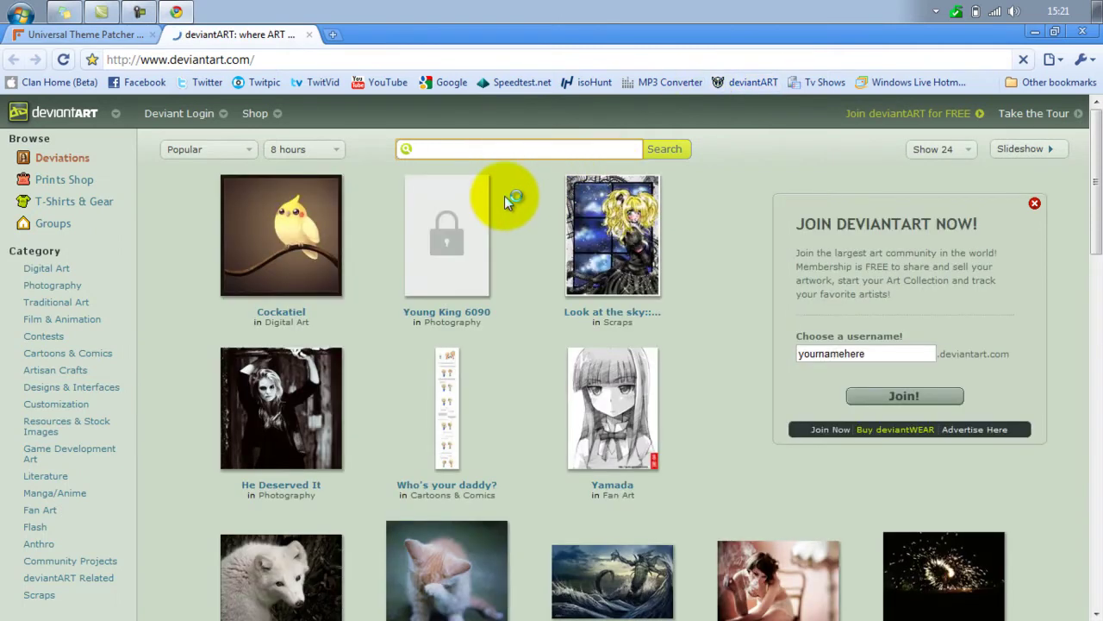
{"action": "left_click", "coordinate": [439, 154]}
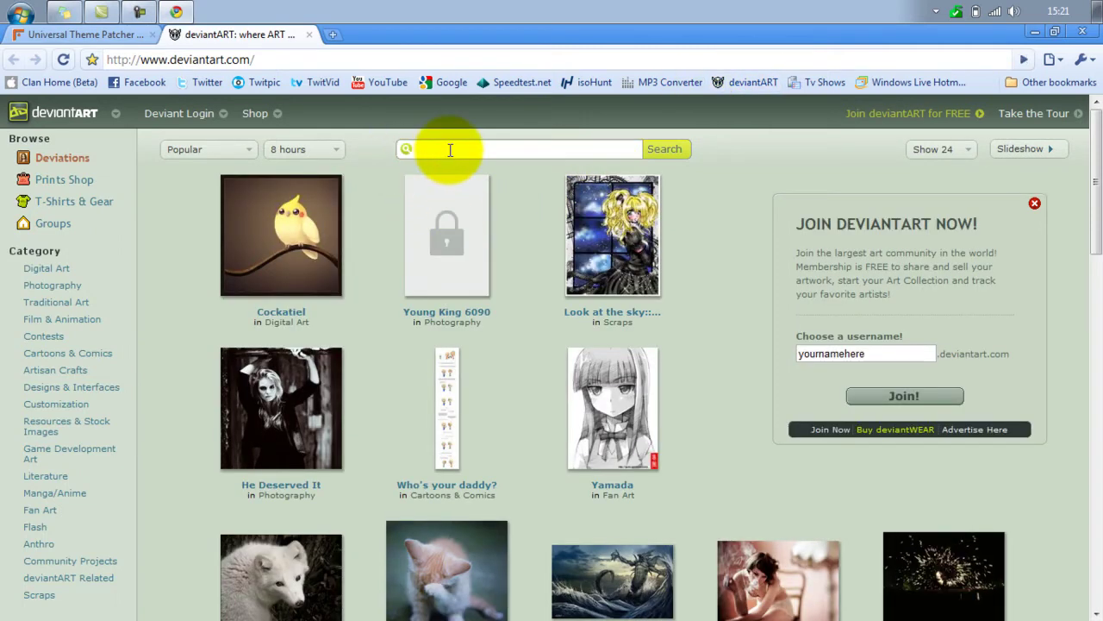
{"action": "type", "text": "wi"}
{"action": "left_click", "coordinate": [457, 164]}
{"action": "left_click", "coordinate": [693, 153]}
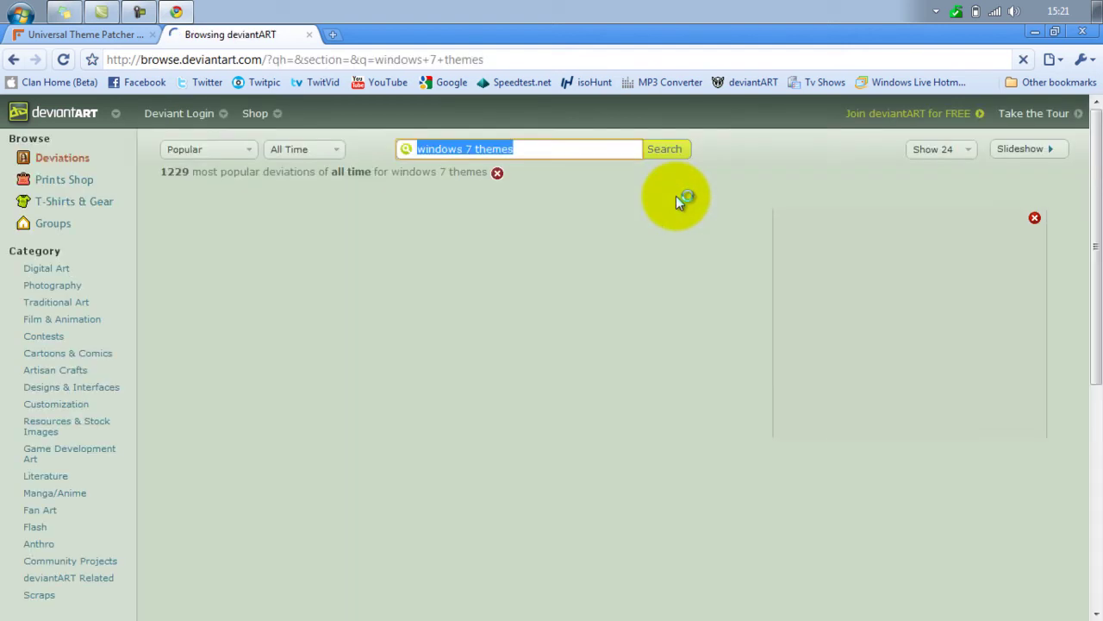
Step: Open the Soft7 1.8 for Windows 7 page, download its RAR archive, and minimize Chrome
{"action": "left_click", "coordinate": [586, 148]}
{"action": "scroll", "coordinate": [505, 333], "scroll_direction": "down", "scroll_amount": 2}
{"action": "scroll", "coordinate": [510, 330], "scroll_direction": "up", "scroll_amount": 2}
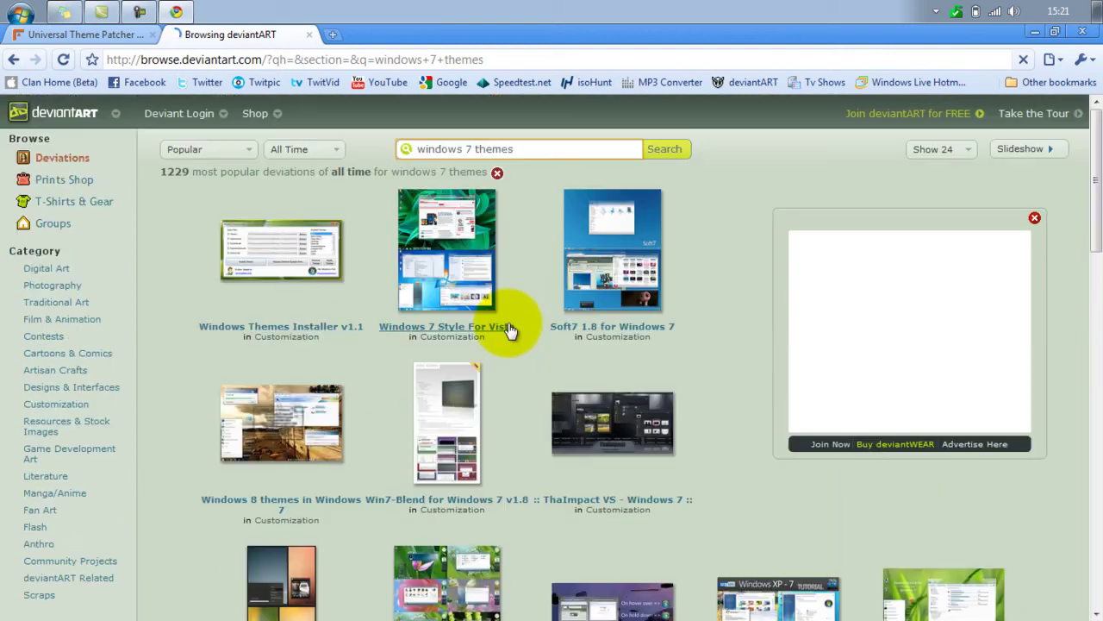
{"action": "left_click", "coordinate": [606, 259]}
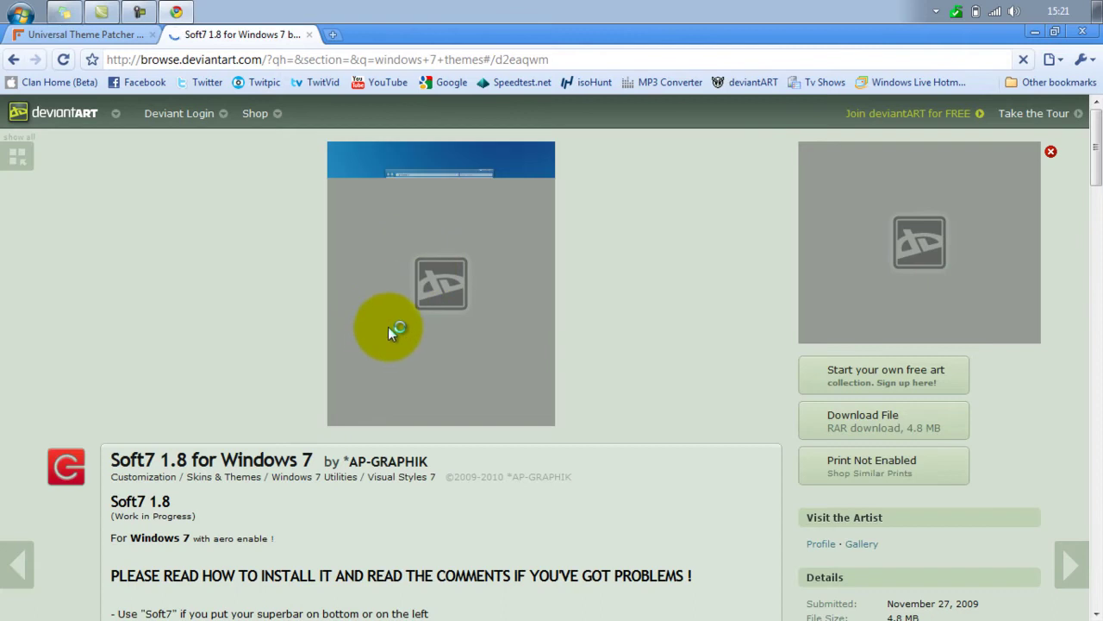
{"action": "left_click", "coordinate": [852, 422]}
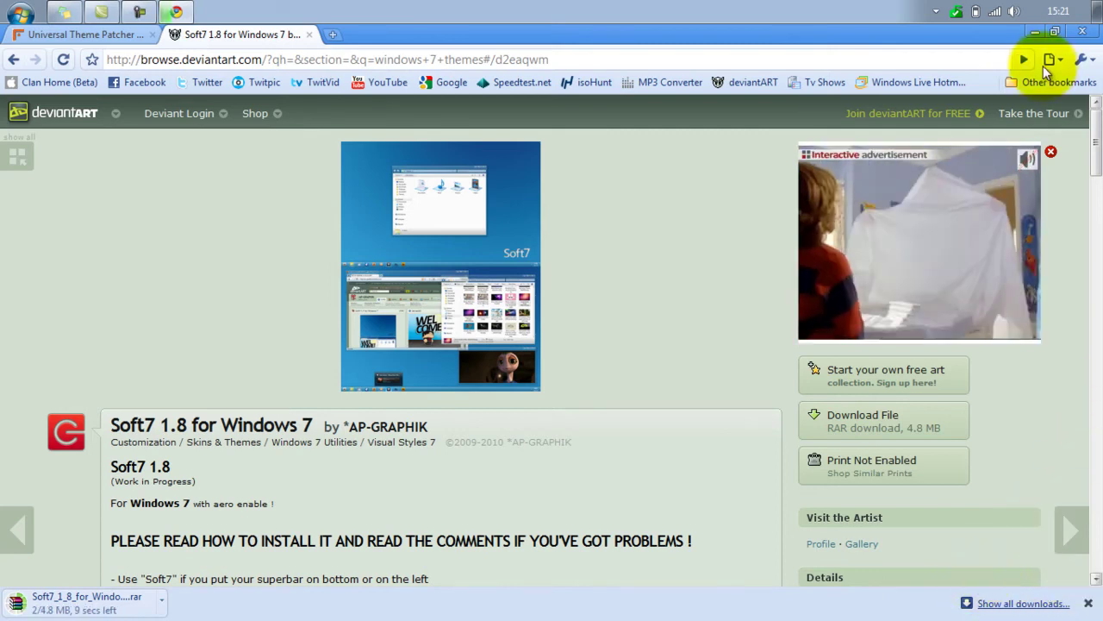
{"action": "left_click", "coordinate": [1035, 33]}
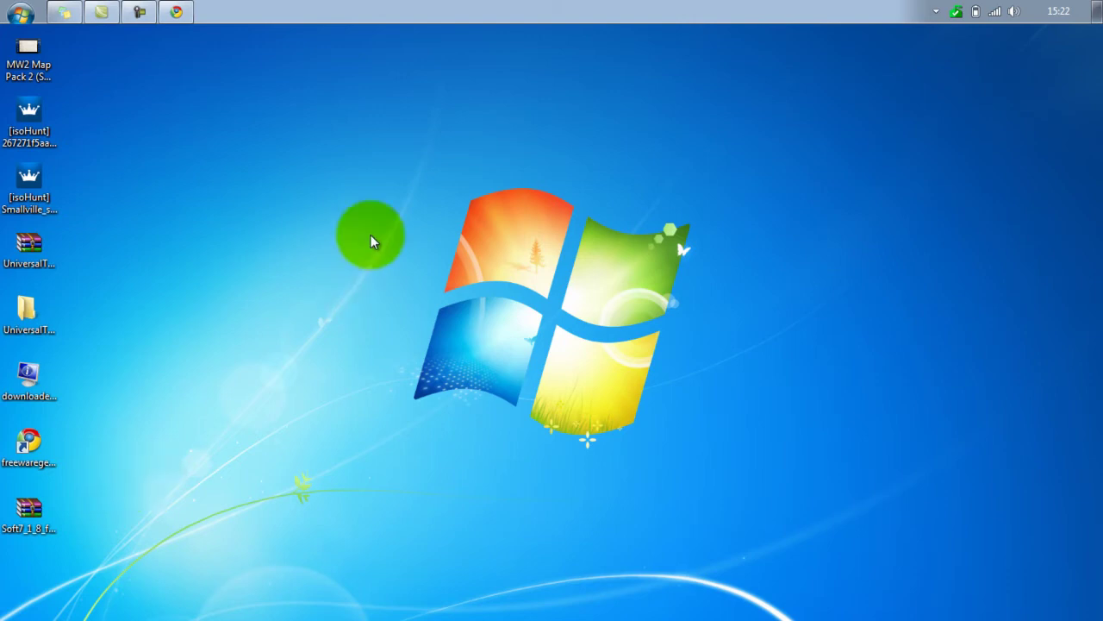
{"action": "left_click_drag", "start_coordinate": [376, 182], "coordinate": [729, 447]}
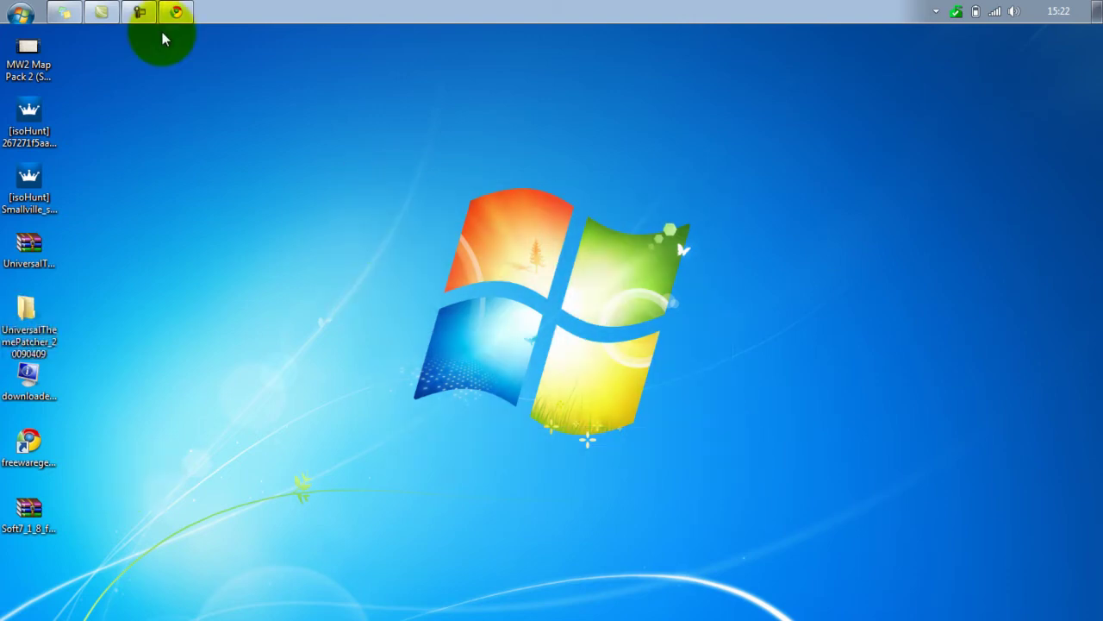
Step: Dismiss Chrome's download bar, minimize it, and extract the Soft7 RAR onto the desktop
{"action": "left_click", "coordinate": [183, 12]}
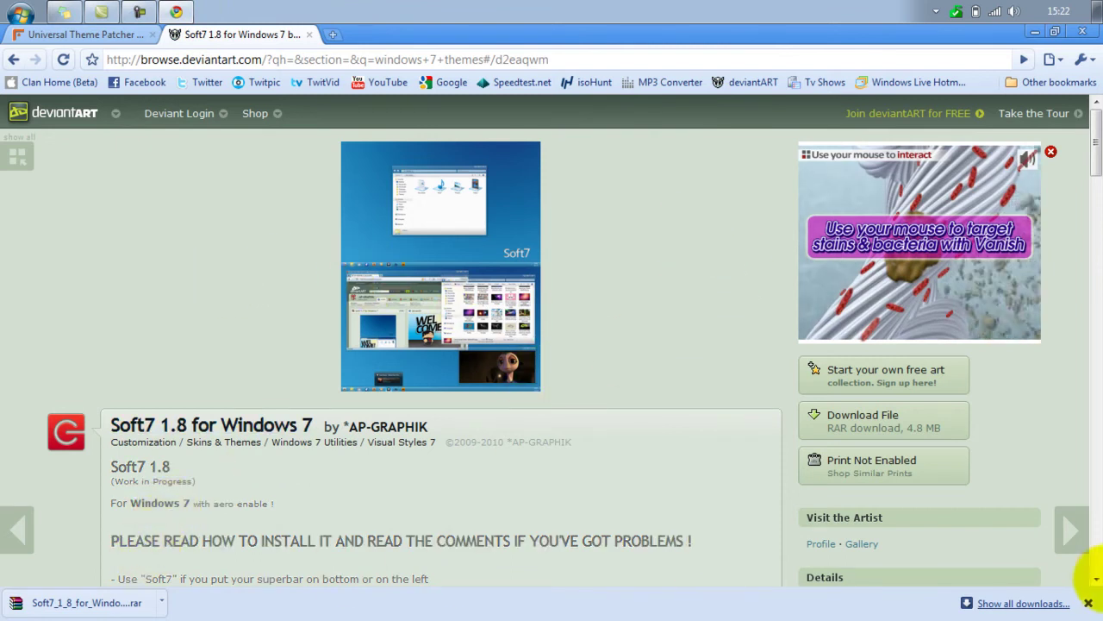
{"action": "left_click", "coordinate": [1089, 603]}
{"action": "left_click", "coordinate": [1034, 35]}
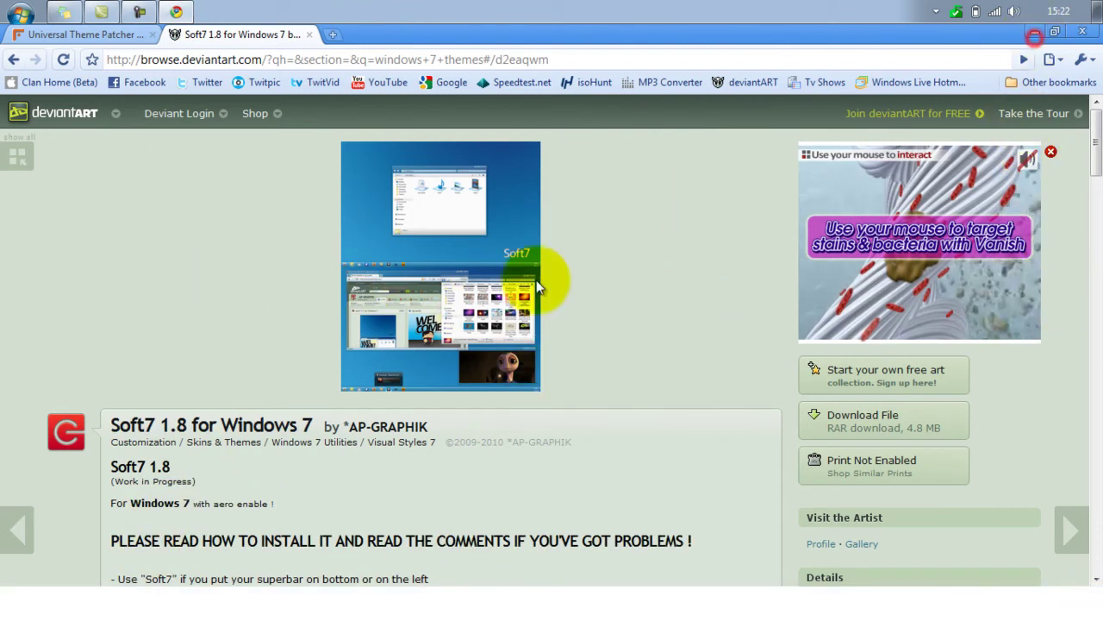
{"action": "right_click", "coordinate": [27, 506]}
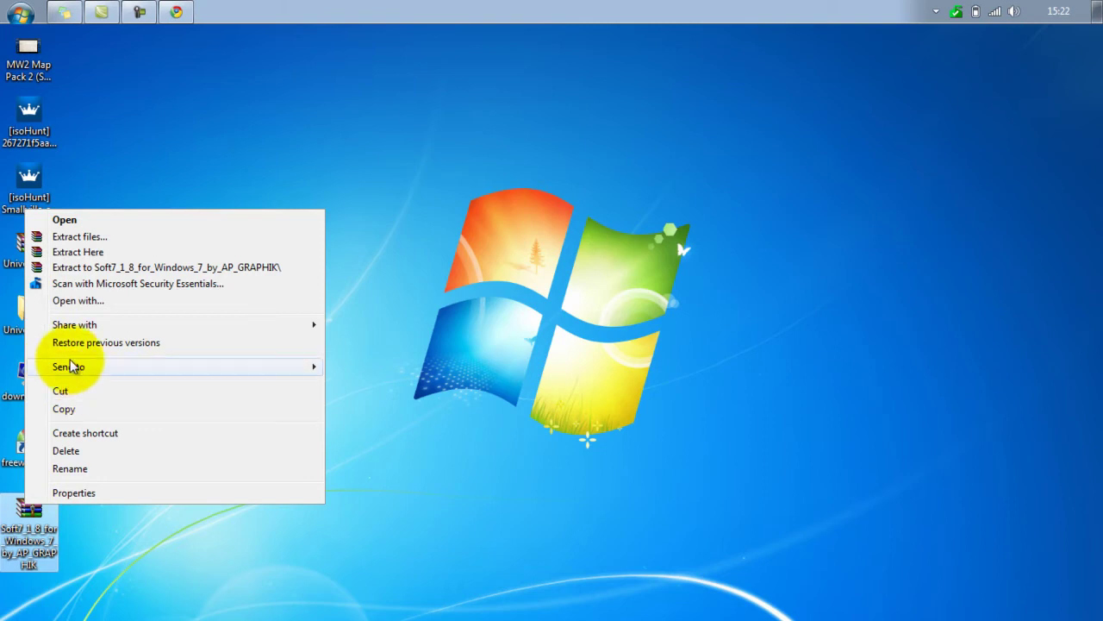
{"action": "left_click", "coordinate": [82, 250]}
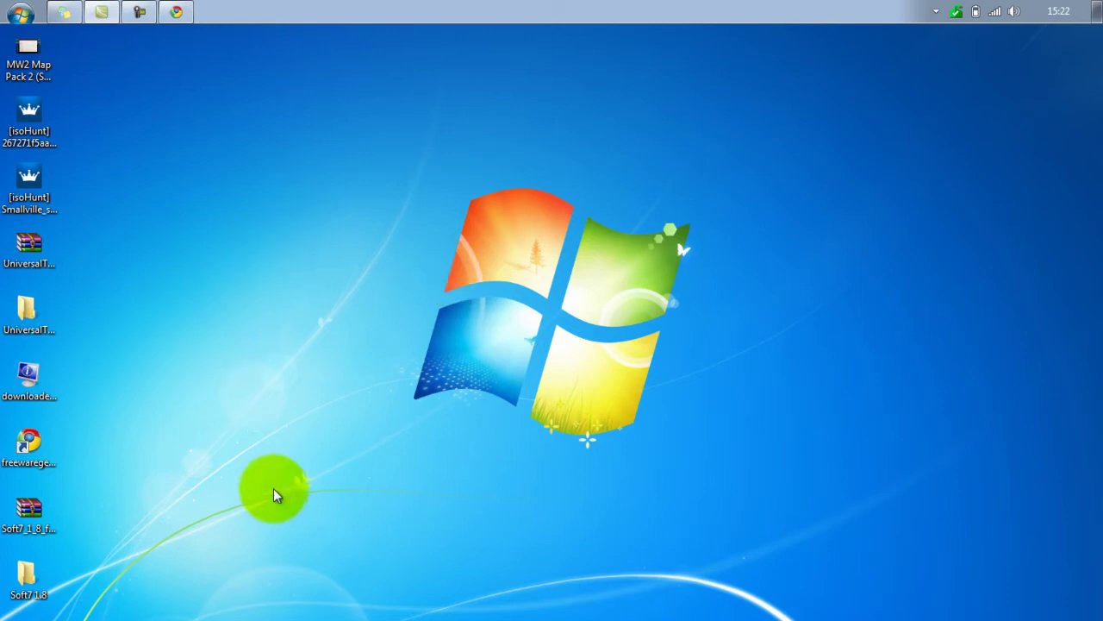
Step: Delete the __COPY THIS 2 ONLY (not me) text file from Soft7 1.8\Soft7 on top - DON'T COPY ME
{"action": "double_click", "coordinate": [32, 567]}
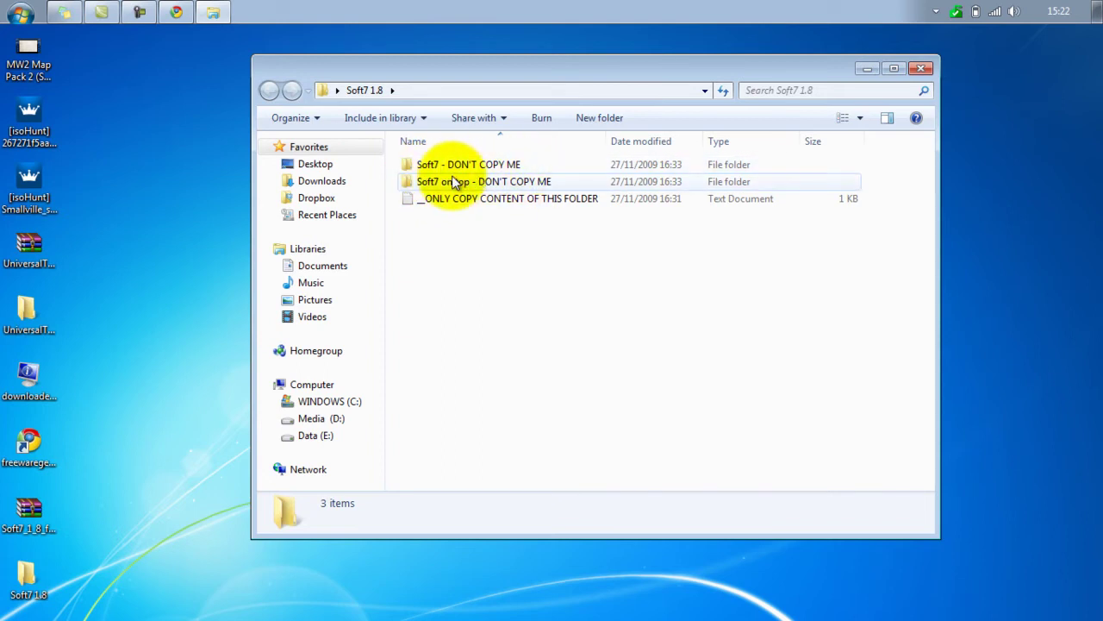
{"action": "double_click", "coordinate": [422, 182]}
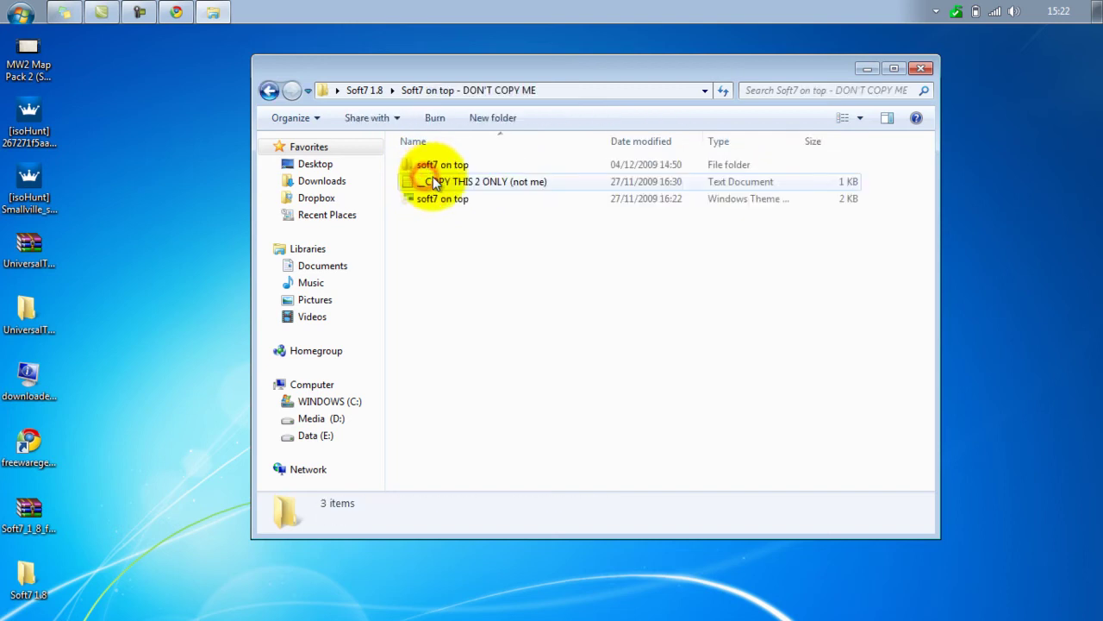
{"action": "right_click", "coordinate": [450, 185]}
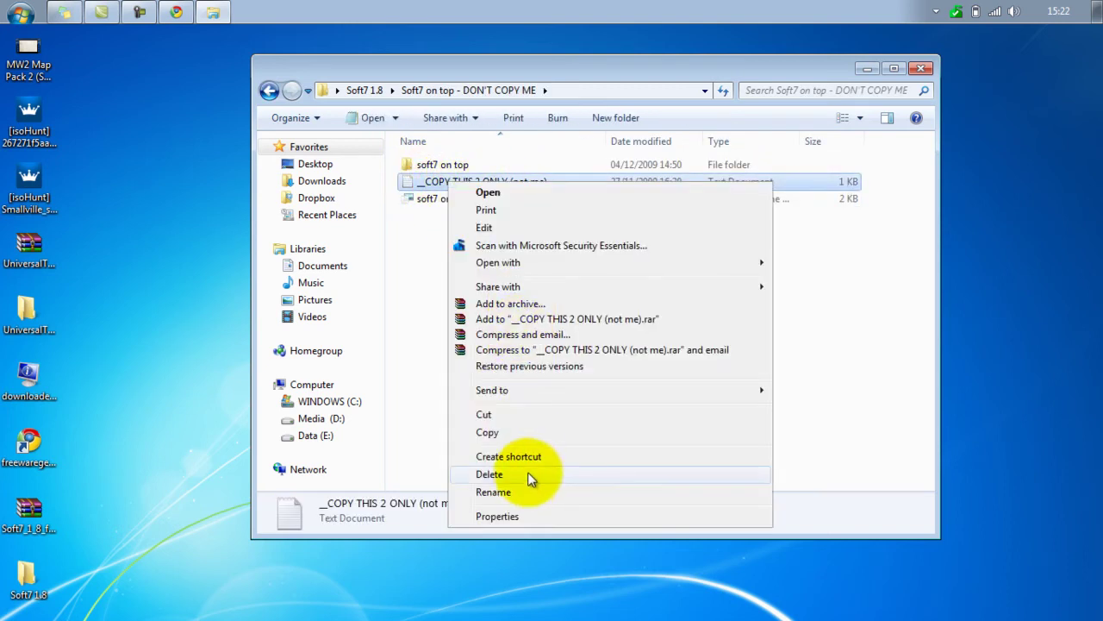
{"action": "left_click", "coordinate": [527, 474]}
{"action": "left_click", "coordinate": [615, 395]}
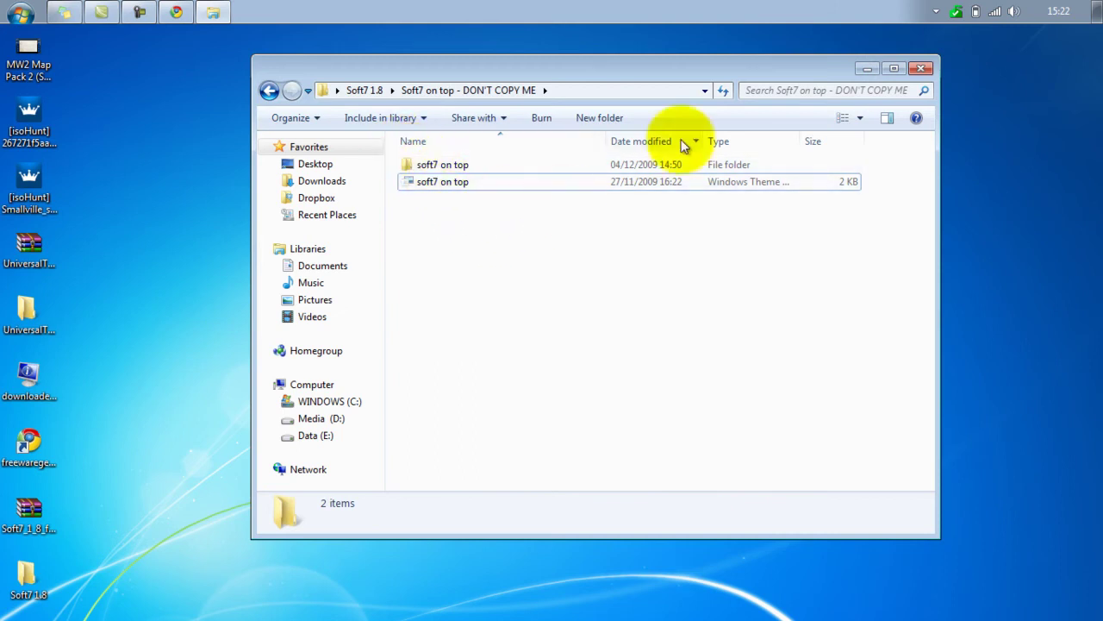
{"action": "key", "text": "alt+F4"}
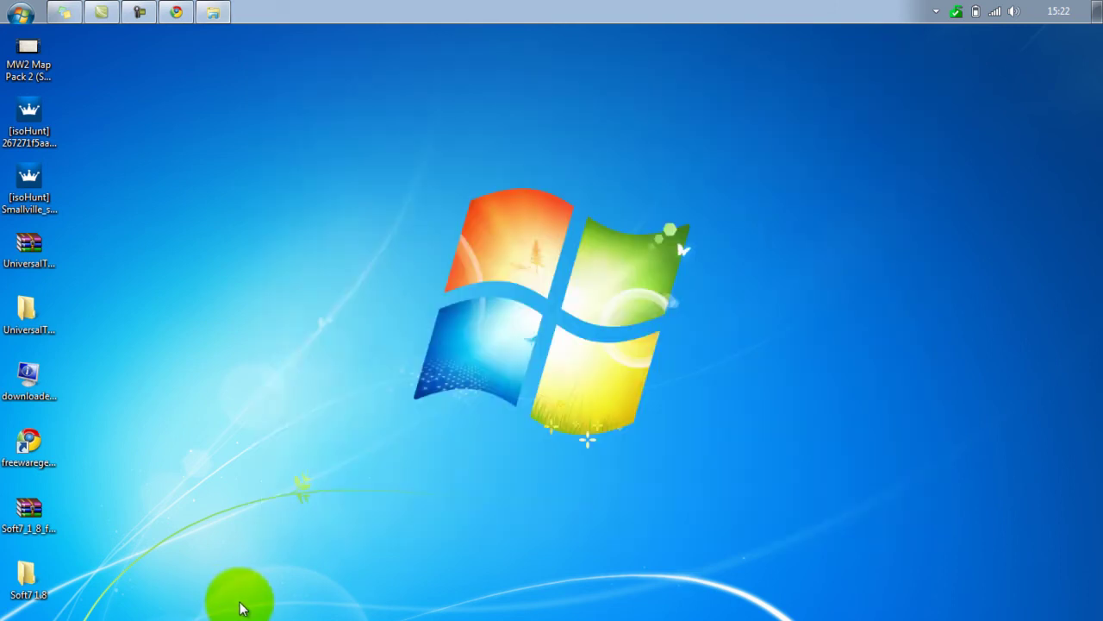
Step: Open the Computer window with Win+E and reposition it on screen
{"action": "key", "text": "super+e"}
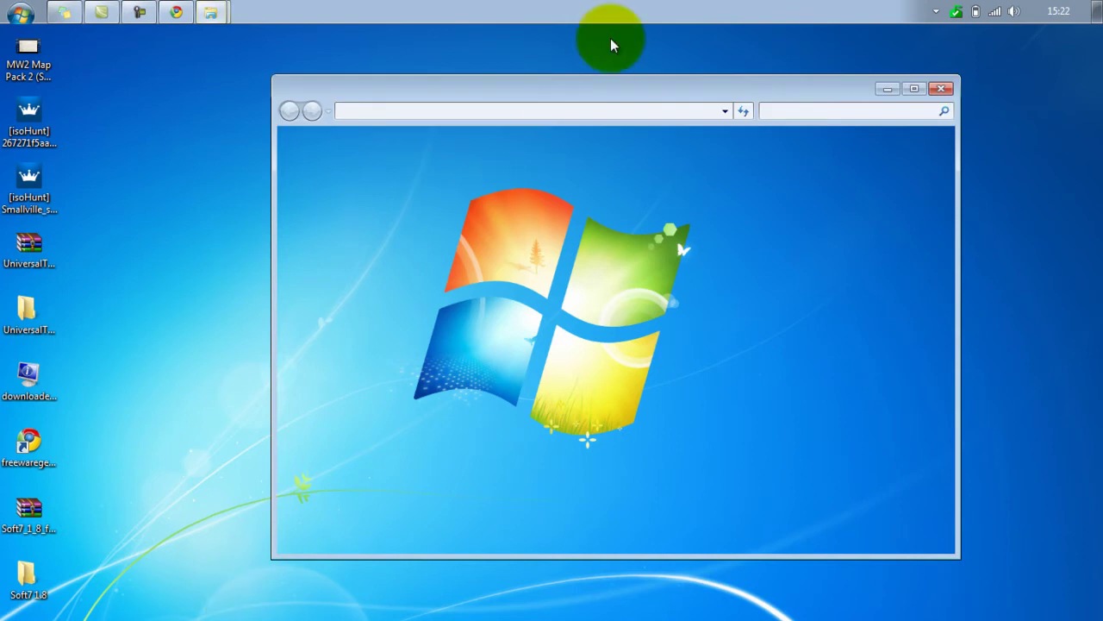
{"action": "double_click", "coordinate": [593, 88]}
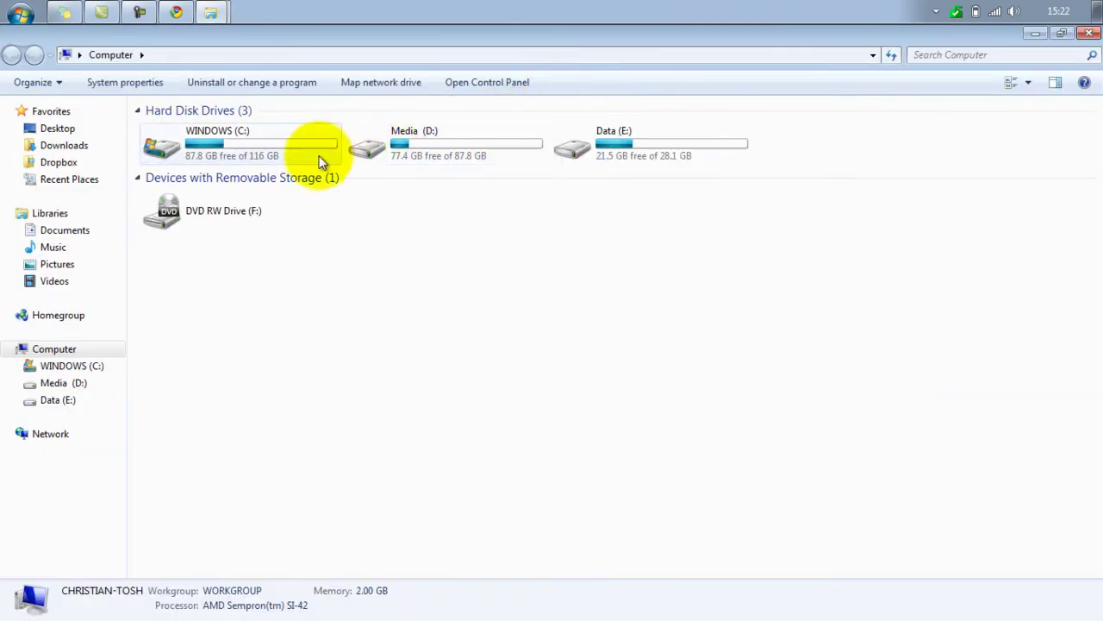
{"action": "double_click", "coordinate": [111, 40]}
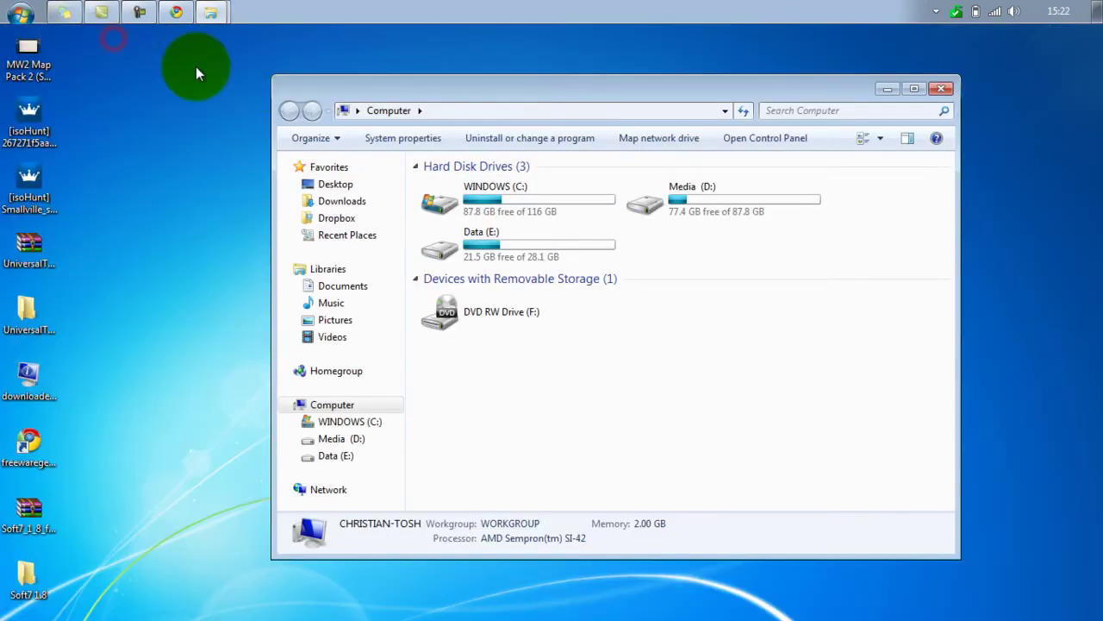
{"action": "left_click_drag", "start_coordinate": [356, 86], "coordinate": [364, 70]}
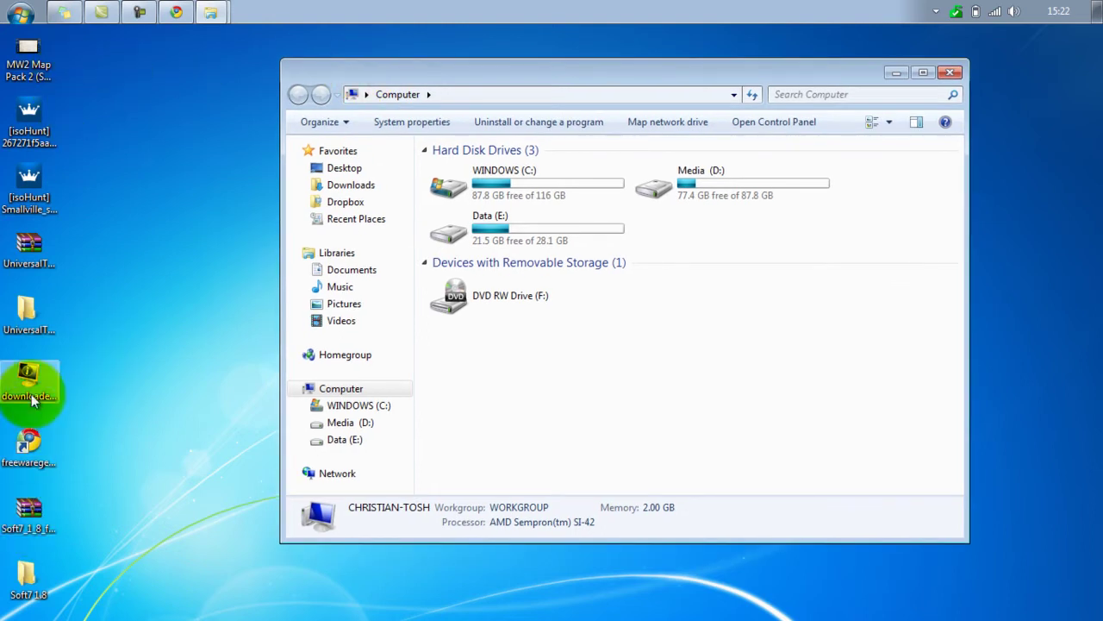
Step: View the system information from Start > Computer > Properties, then close it
{"action": "left_click", "coordinate": [20, 12]}
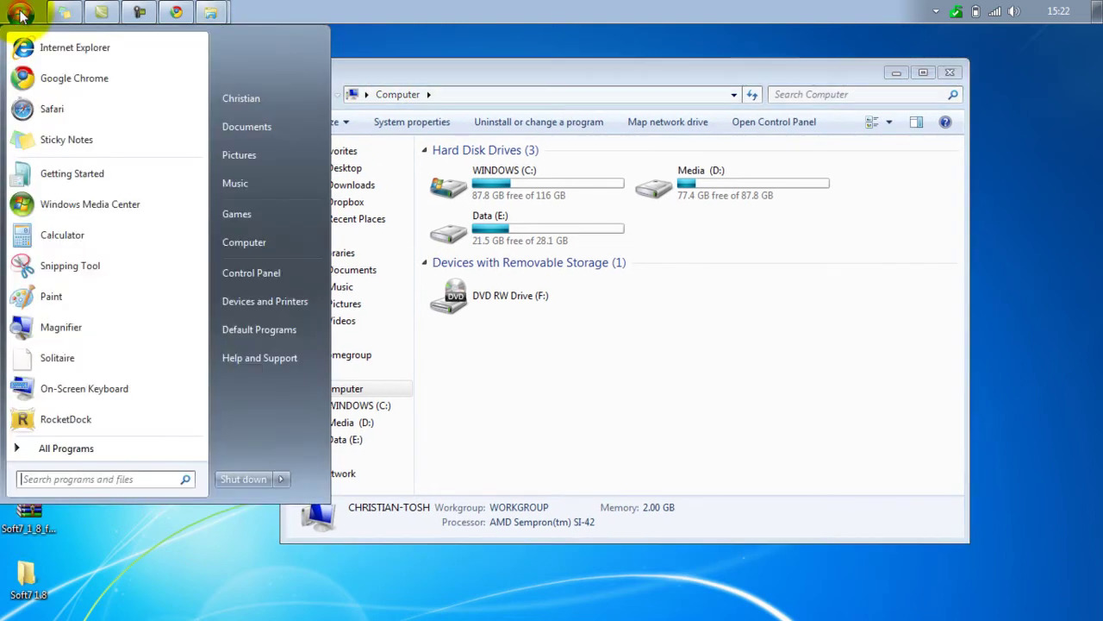
{"action": "right_click", "coordinate": [251, 244]}
{"action": "left_click", "coordinate": [330, 375]}
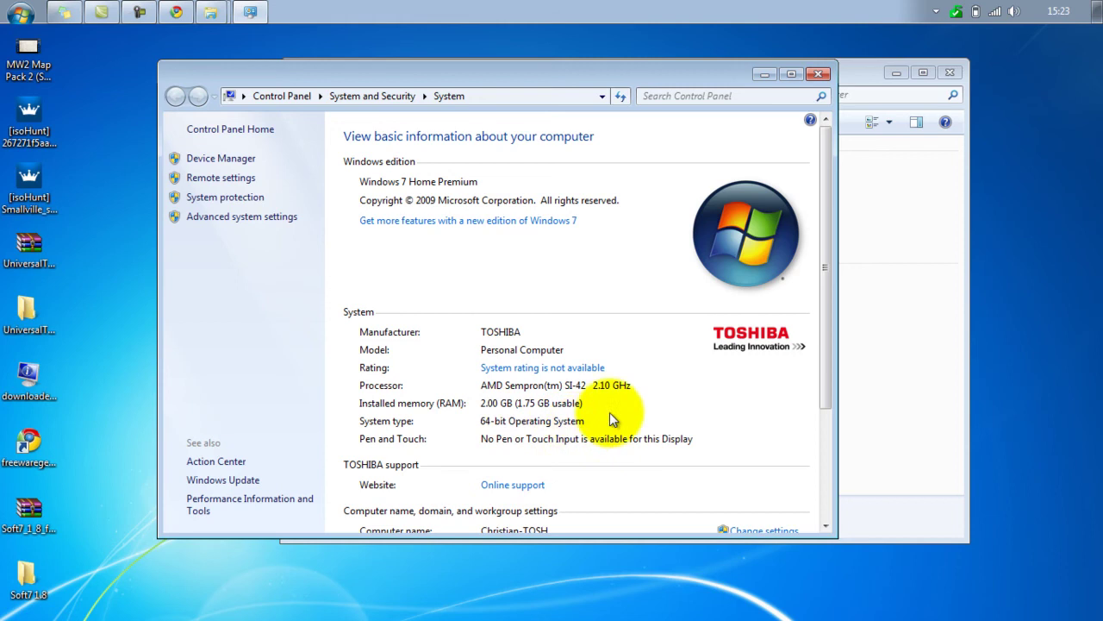
{"action": "left_click", "coordinate": [819, 73]}
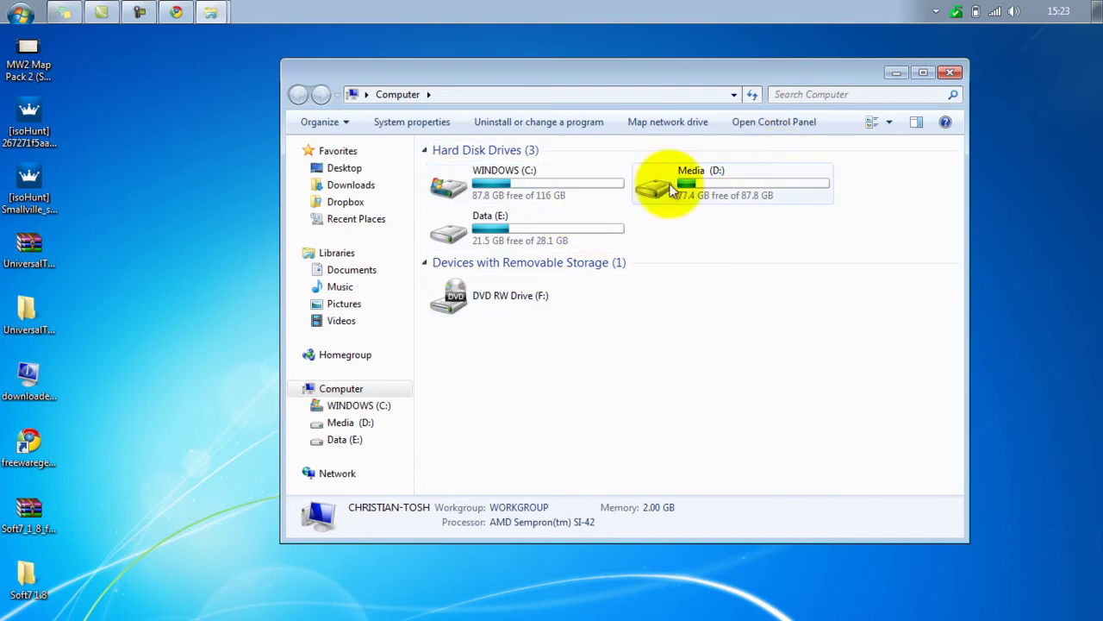
Step: Browse to C:\Windows\Resources\Themes in the Computer window
{"action": "double_click", "coordinate": [520, 195]}
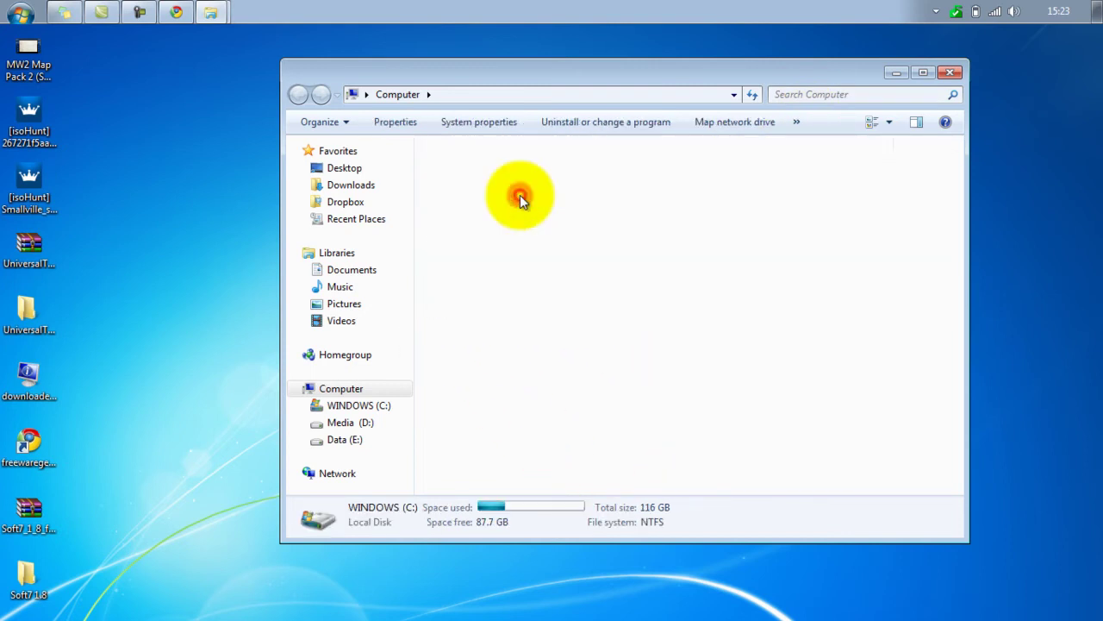
{"action": "double_click", "coordinate": [510, 253]}
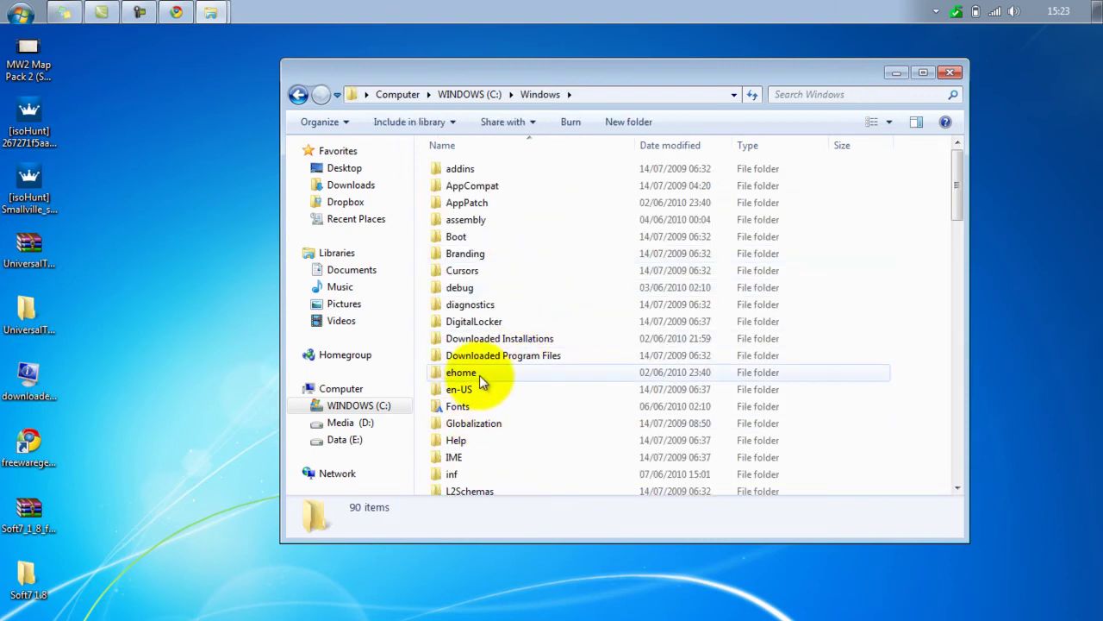
{"action": "scroll", "coordinate": [474, 396], "scroll_direction": "down", "scroll_amount": 2}
{"action": "scroll", "coordinate": [482, 487], "scroll_direction": "down", "scroll_amount": 5}
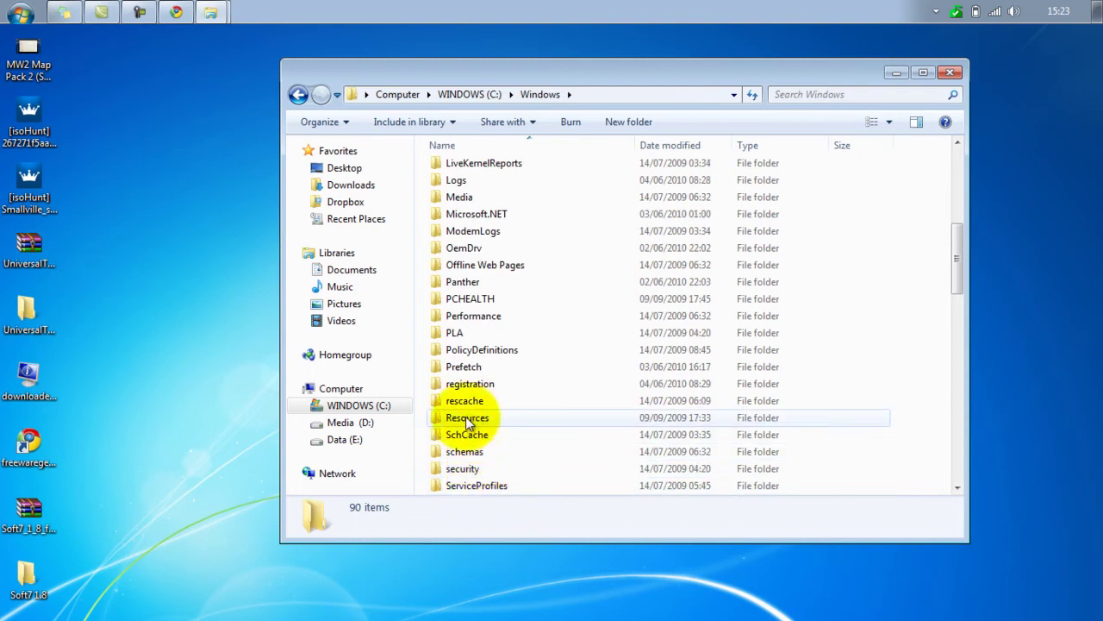
{"action": "double_click", "coordinate": [455, 419]}
{"action": "double_click", "coordinate": [458, 184]}
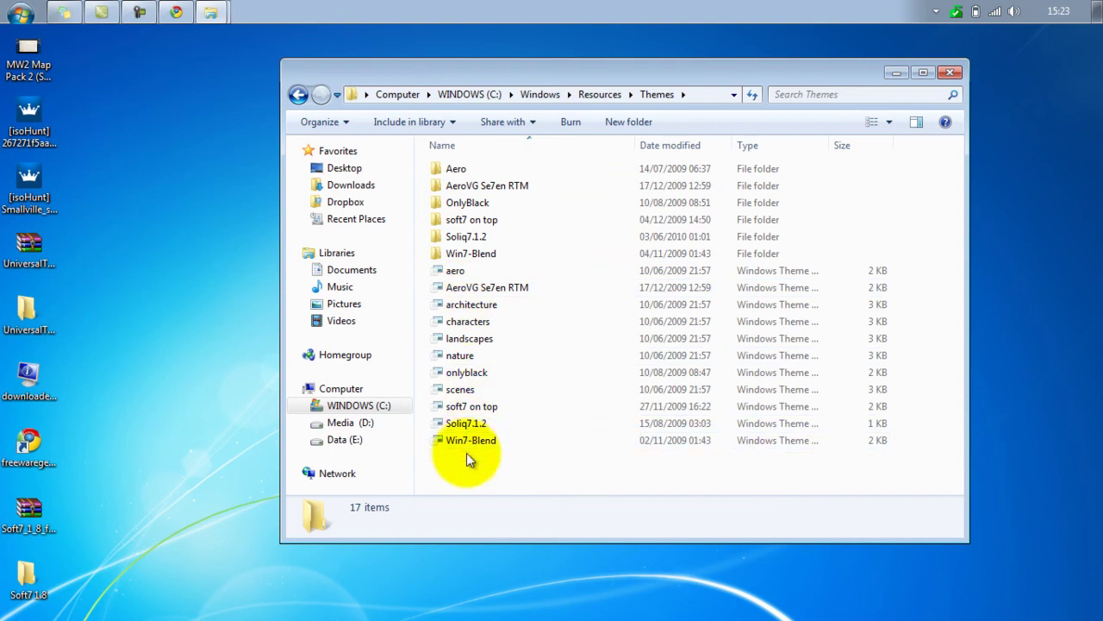
Step: Open Soft7 1.8\Soft7 on top in a second window and move both items into Themes
{"action": "left_click", "coordinate": [28, 595]}
{"action": "double_click", "coordinate": [29, 595]}
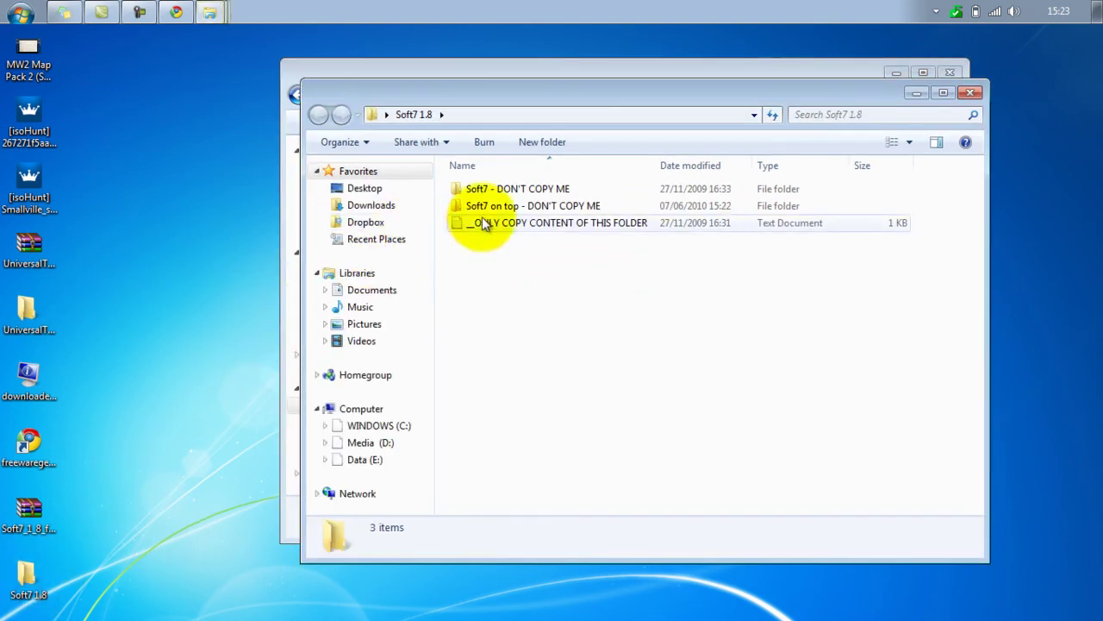
{"action": "left_click", "coordinate": [474, 207]}
{"action": "double_click", "coordinate": [474, 206]}
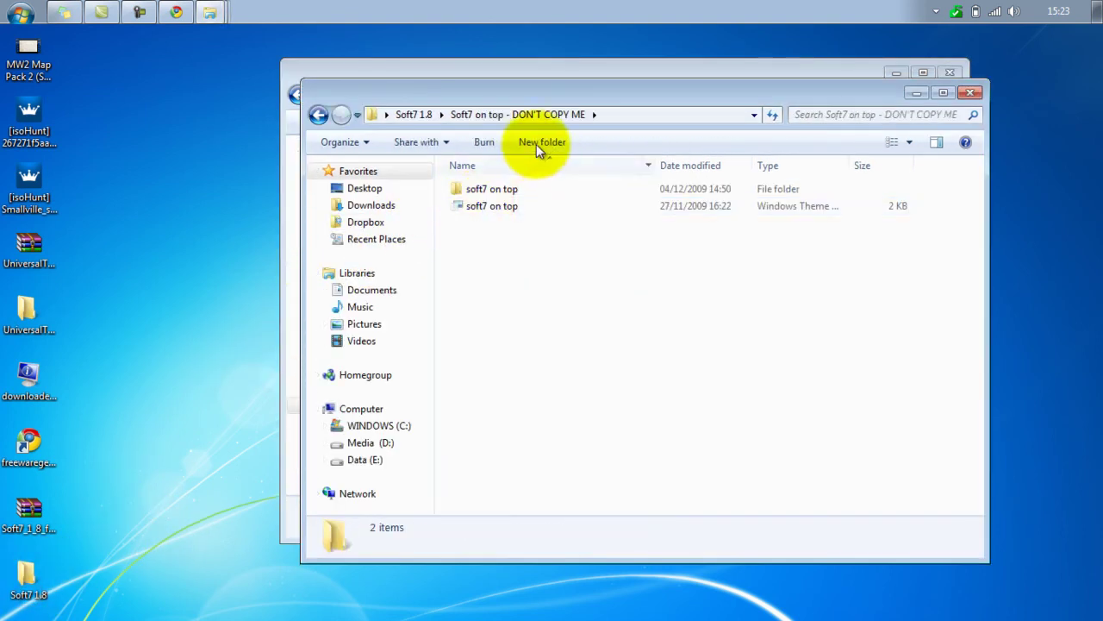
{"action": "left_click_drag", "start_coordinate": [549, 95], "coordinate": [816, 205]}
{"action": "left_click_drag", "start_coordinate": [790, 365], "coordinate": [714, 301]}
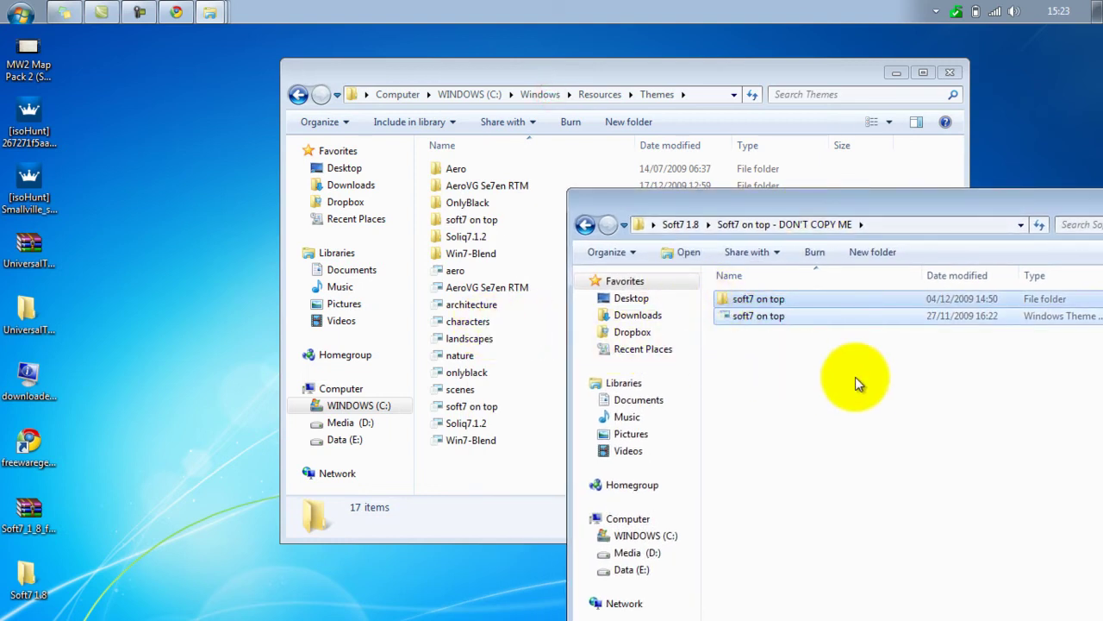
{"action": "left_click_drag", "start_coordinate": [858, 200], "coordinate": [506, 205]}
{"action": "left_click", "coordinate": [894, 194]}
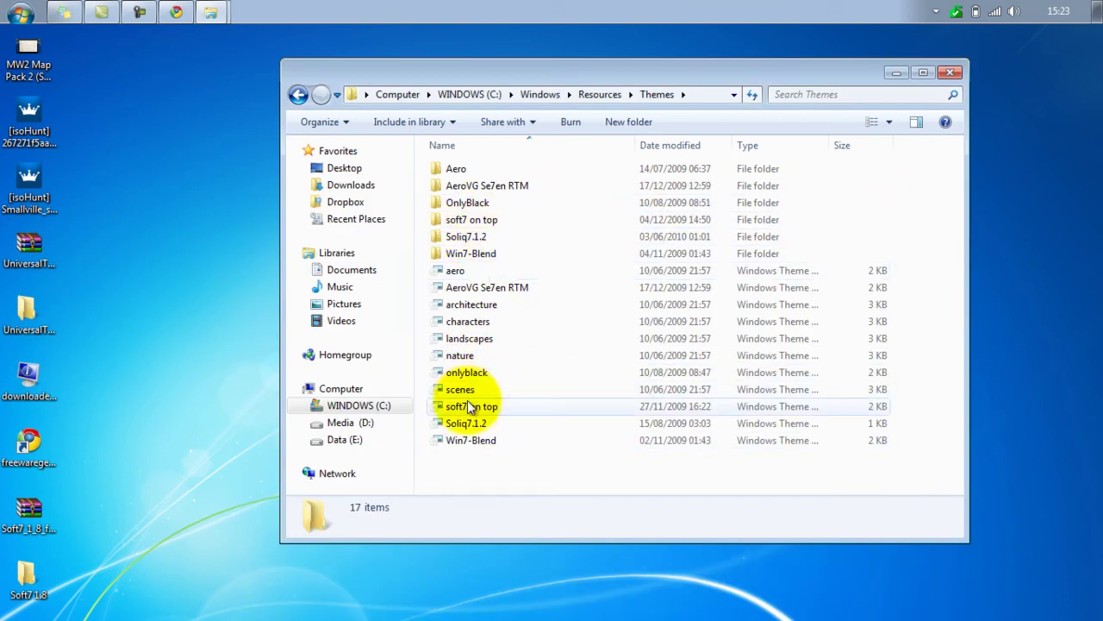
Step: Apply the Soft7 on top theme from Installed Themes in Personalization
{"action": "left_click", "coordinate": [950, 71]}
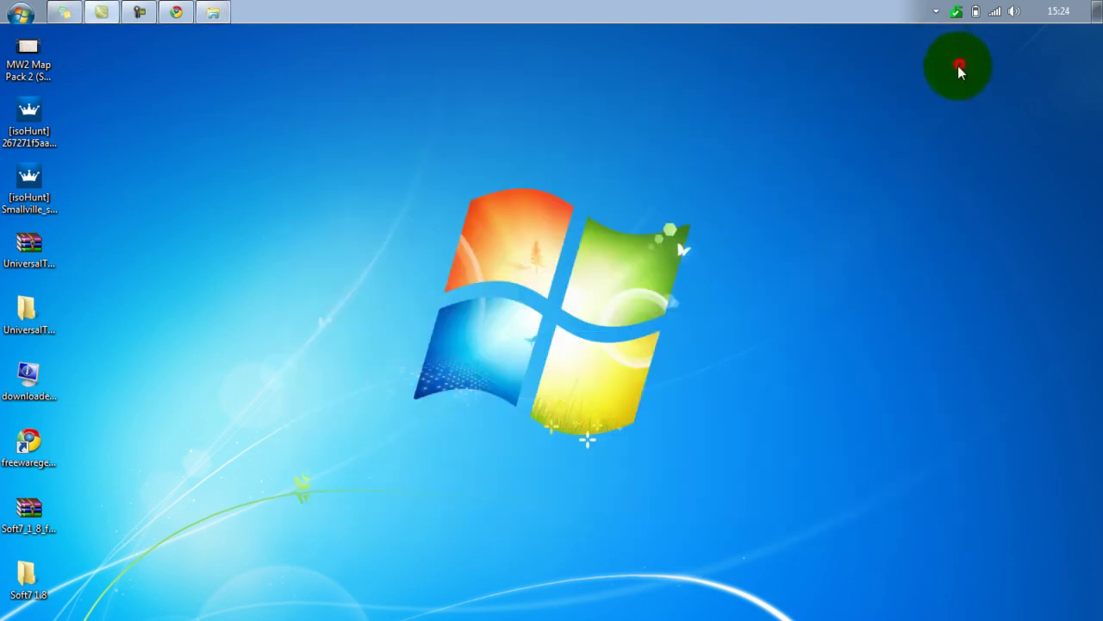
{"action": "right_click", "coordinate": [715, 110]}
{"action": "left_click", "coordinate": [789, 296]}
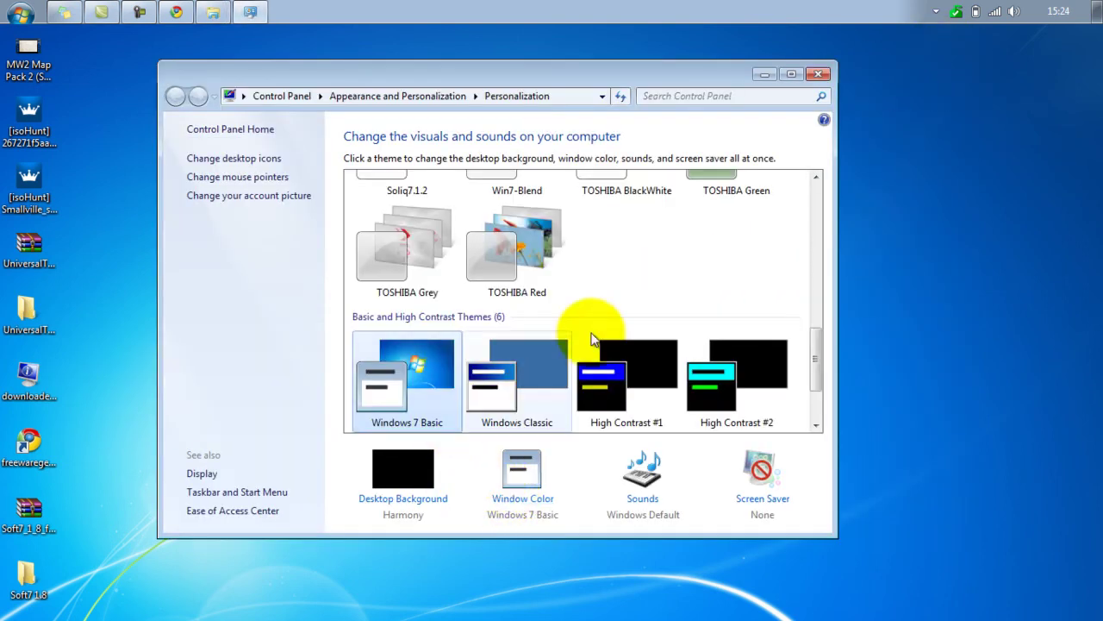
{"action": "left_click_drag", "start_coordinate": [812, 343], "coordinate": [816, 301]}
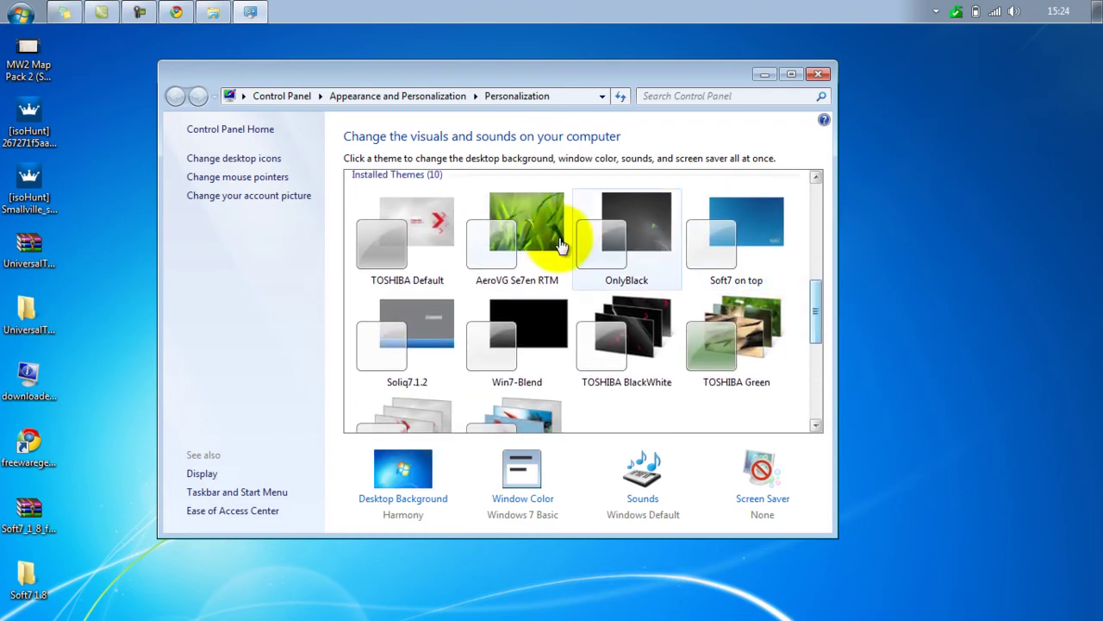
{"action": "left_click", "coordinate": [757, 211]}
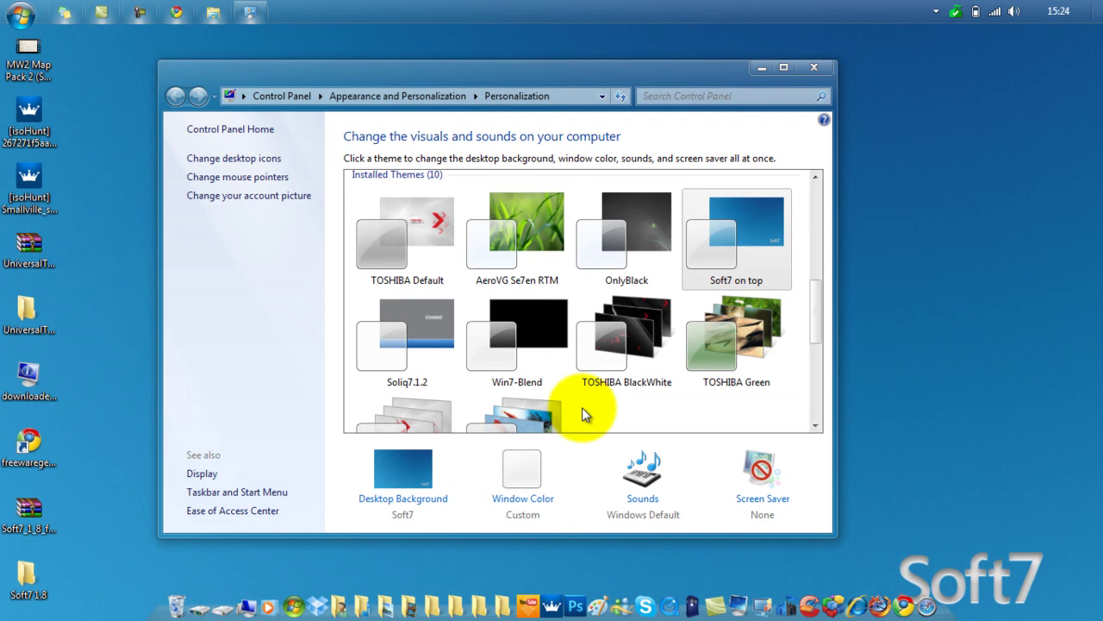
{"action": "left_click", "coordinate": [805, 66]}
{"action": "left_click_drag", "start_coordinate": [439, 210], "coordinate": [917, 513]}
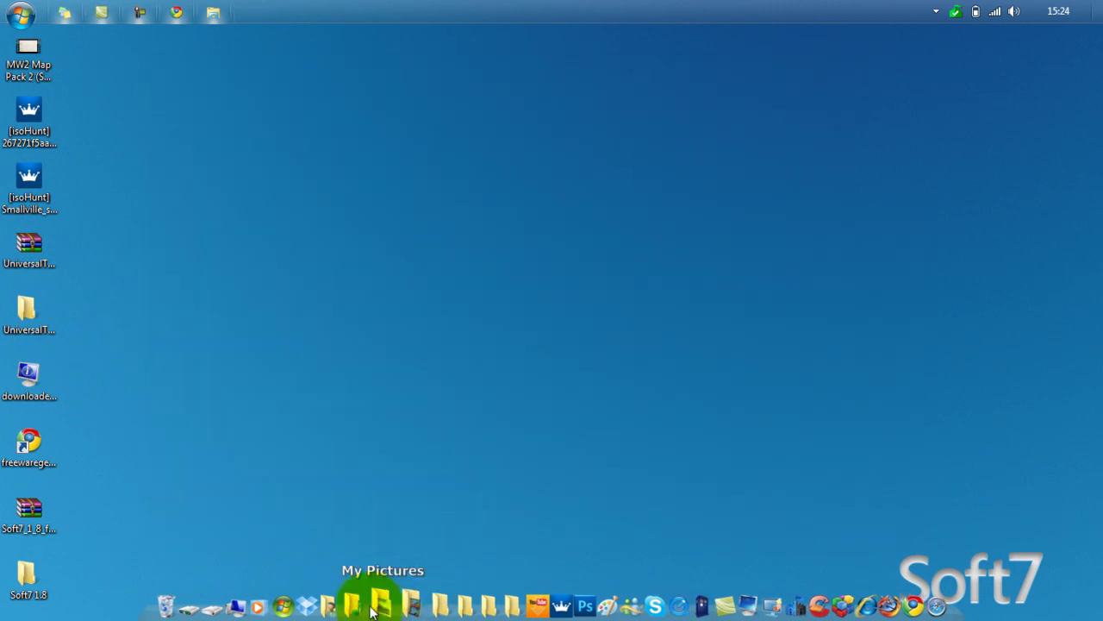